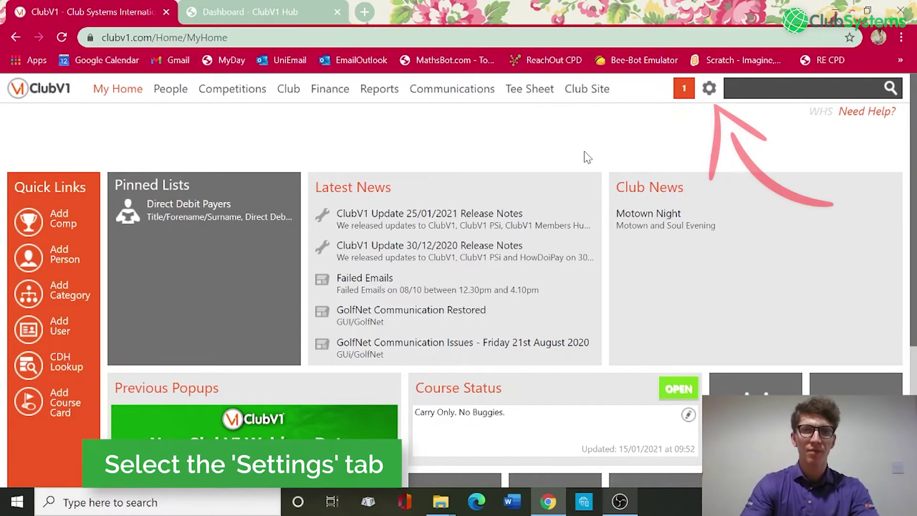
# Go to the club Settings from the gear menu and open the Online Payments page.
pyautogui.click(715, 96)
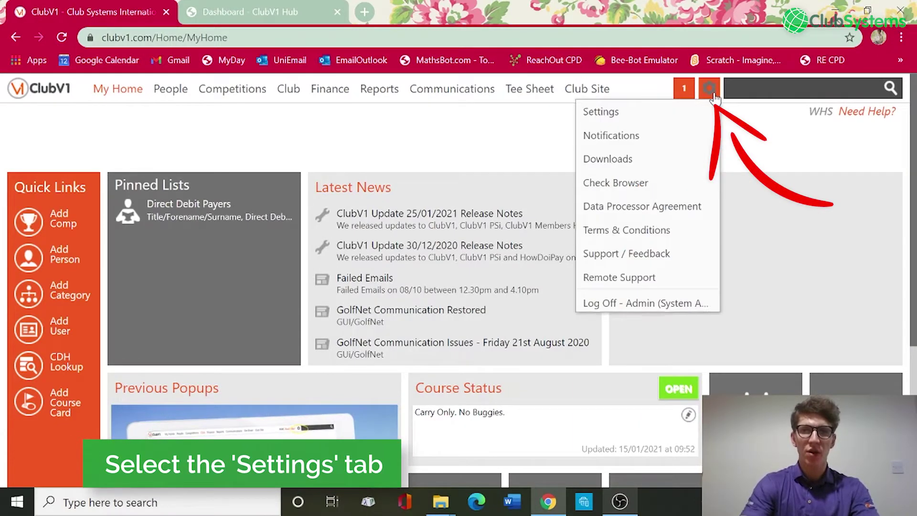
pyautogui.click(655, 114)
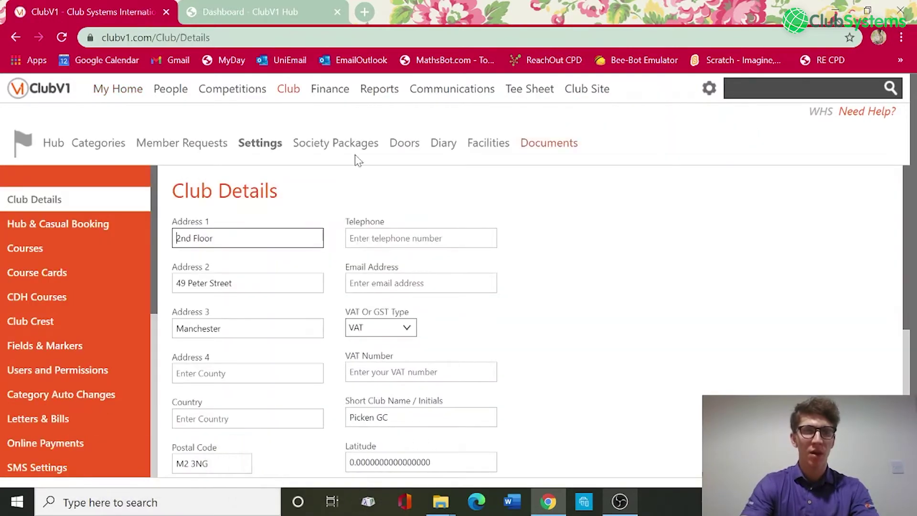
pyautogui.scroll(-2, 62, 263)
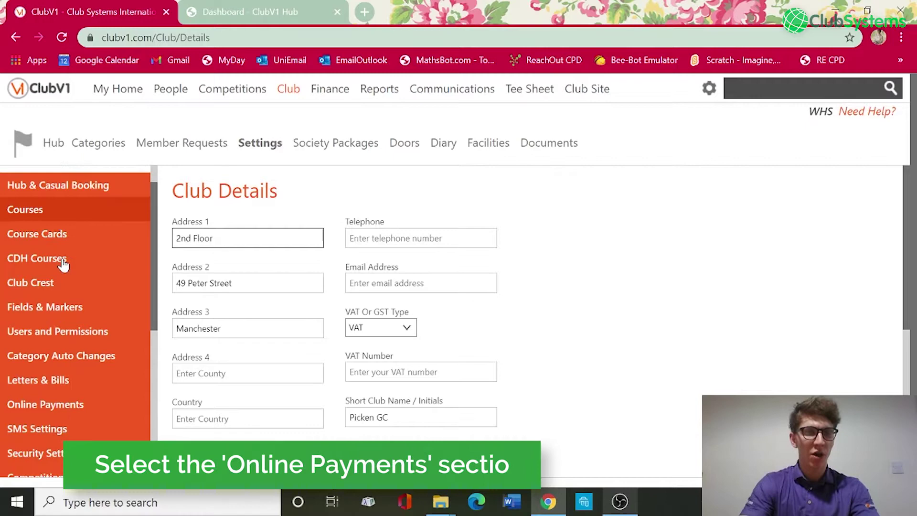
pyautogui.scroll(-2, 62, 263)
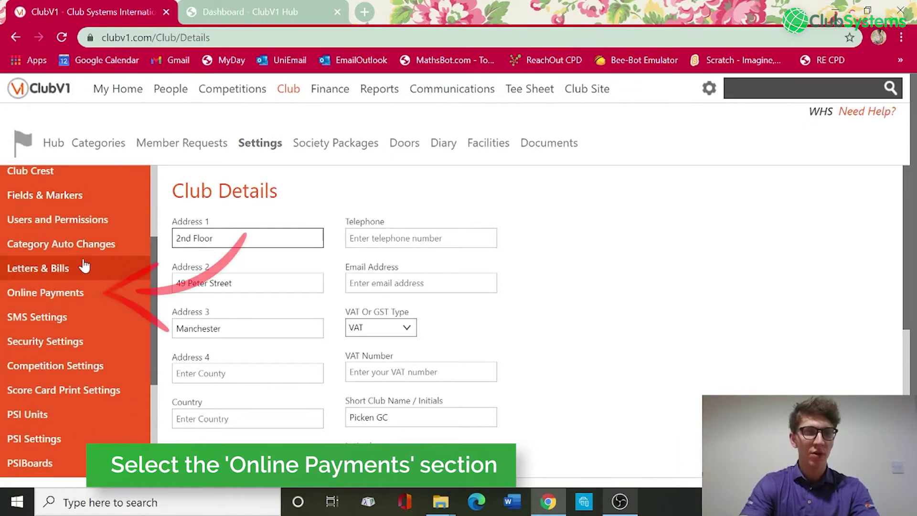
pyautogui.click(51, 299)
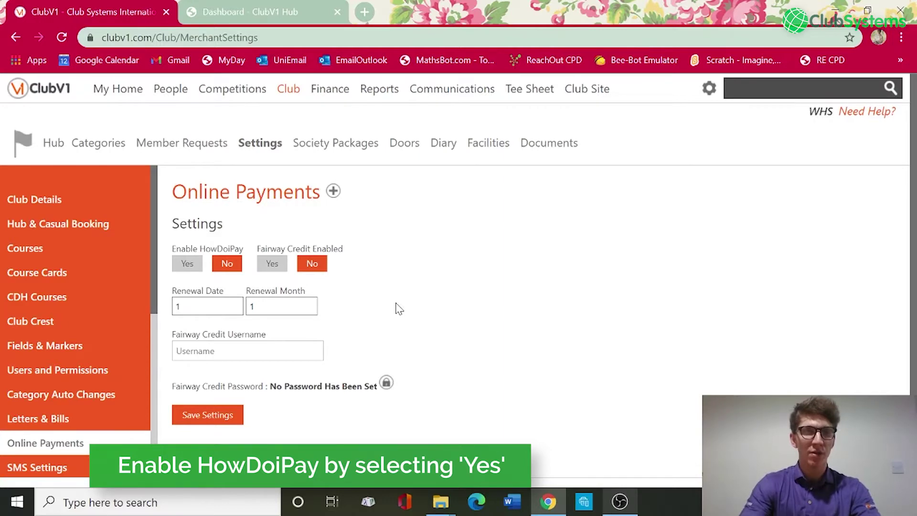
# Set Enable HowDoiPay to Yes, save the settings, and show the add-payment options.
pyautogui.click(190, 266)
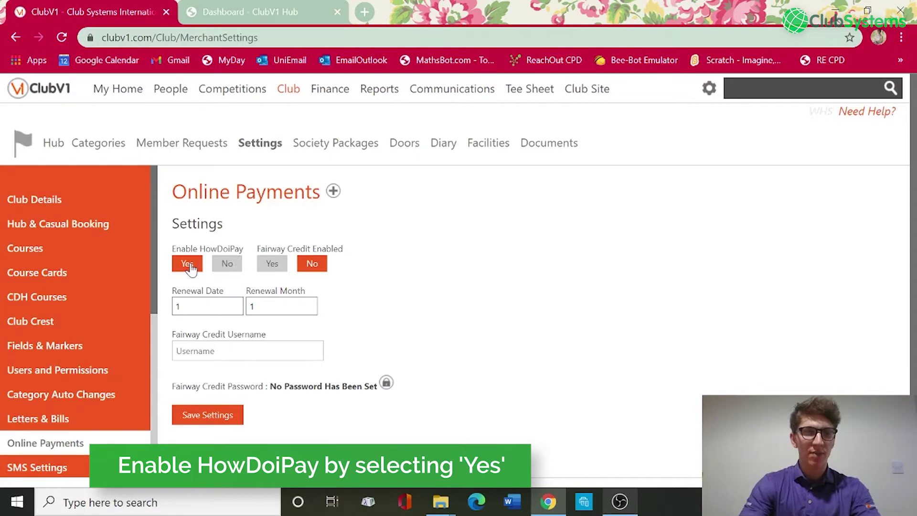
pyautogui.click(205, 416)
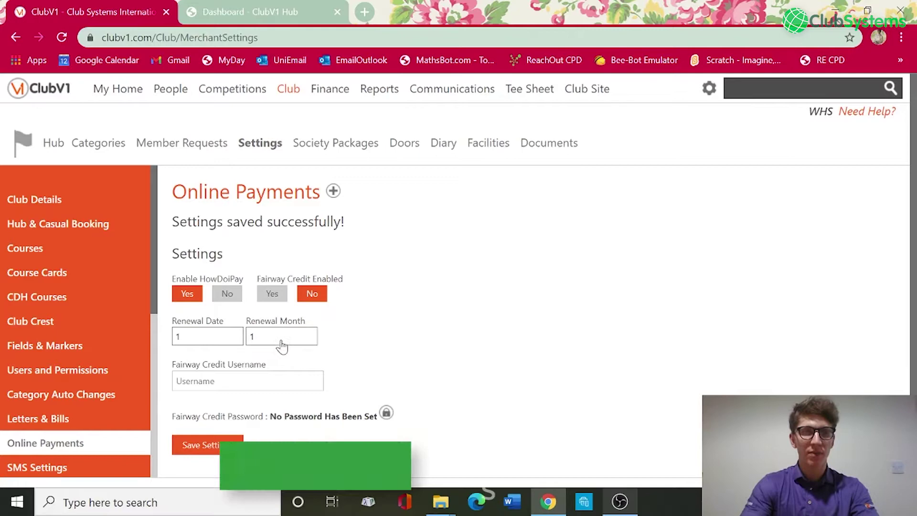
pyautogui.click(333, 197)
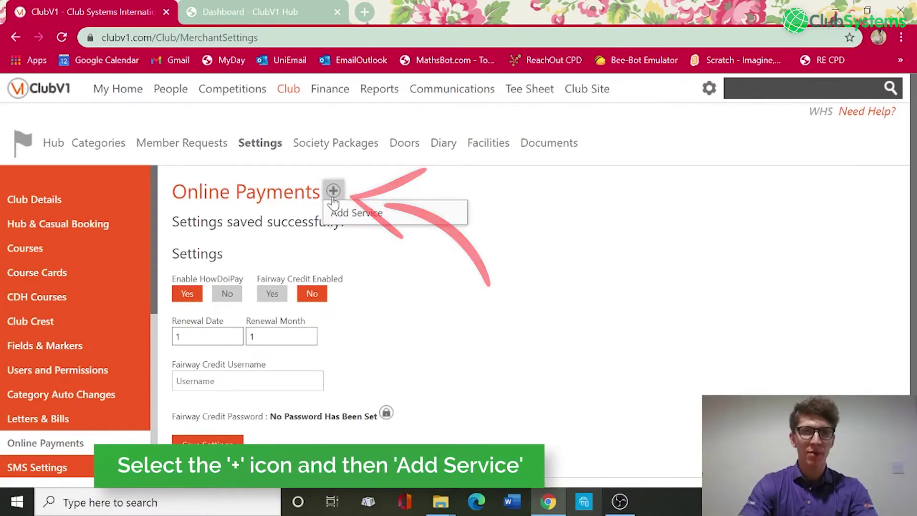
# Start a new Enabled service of type Booking, described 'Booking/Green Fee'.
pyautogui.click(358, 215)
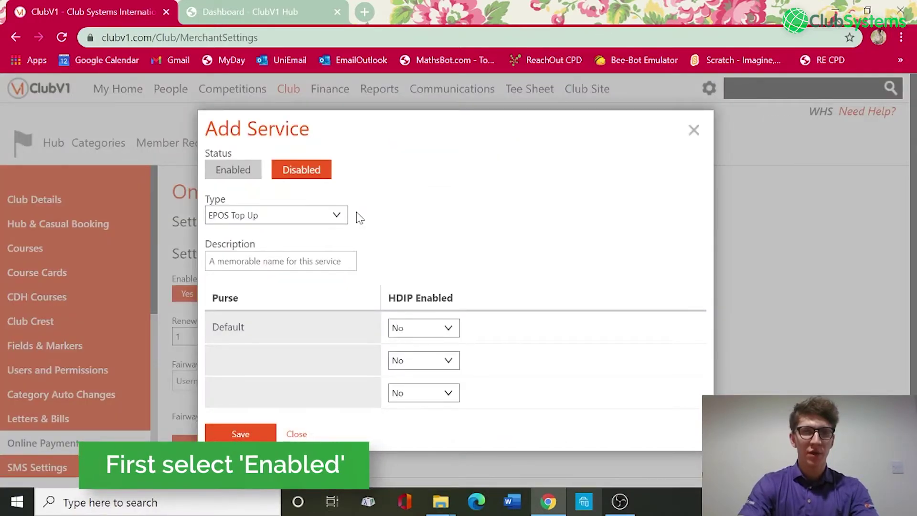
pyautogui.click(236, 175)
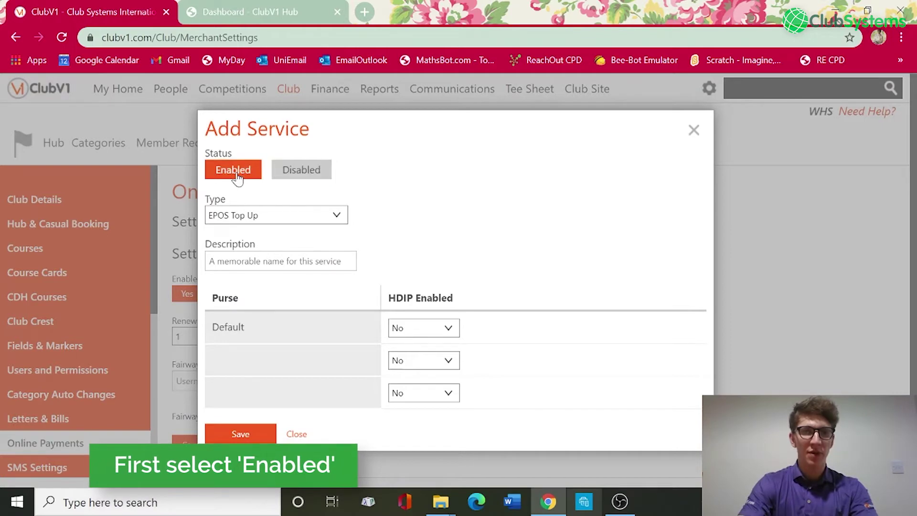
pyautogui.click(253, 219)
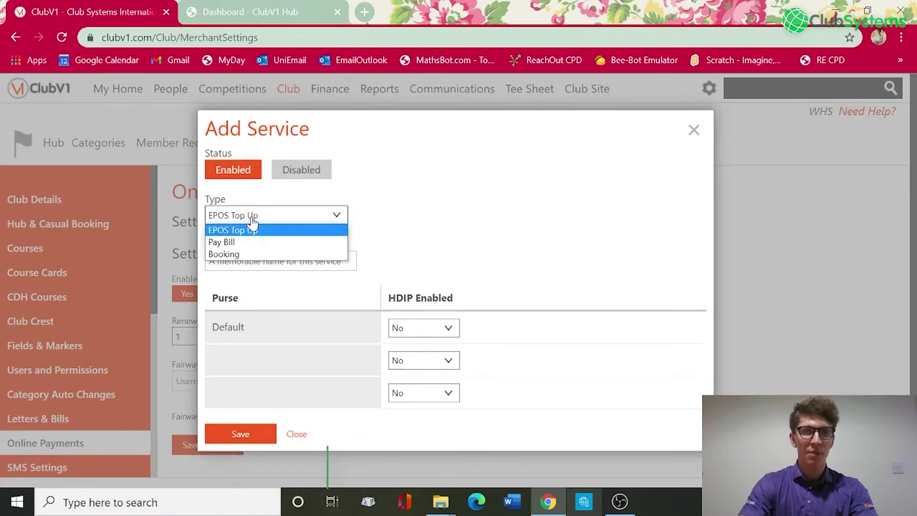
pyautogui.click(246, 253)
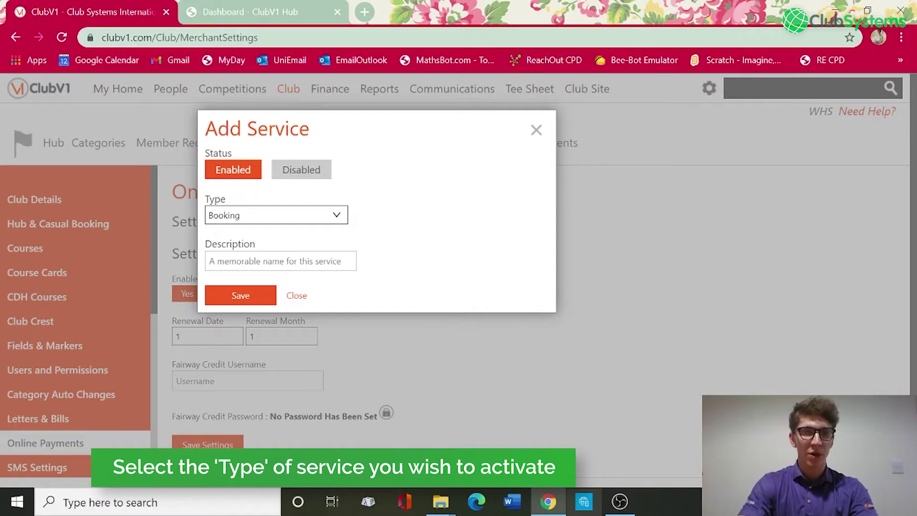
pyautogui.click(280, 261)
pyautogui.write('Bookin')
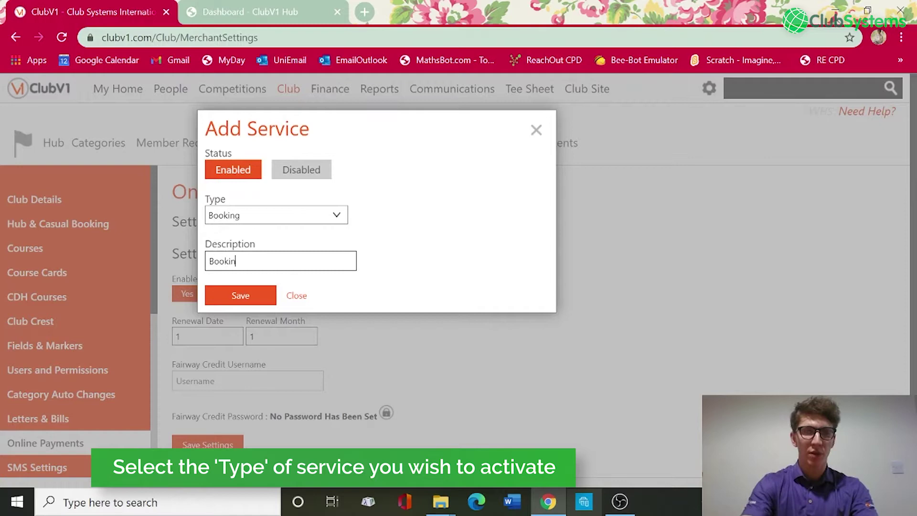
pyautogui.write('g/Green Fe')
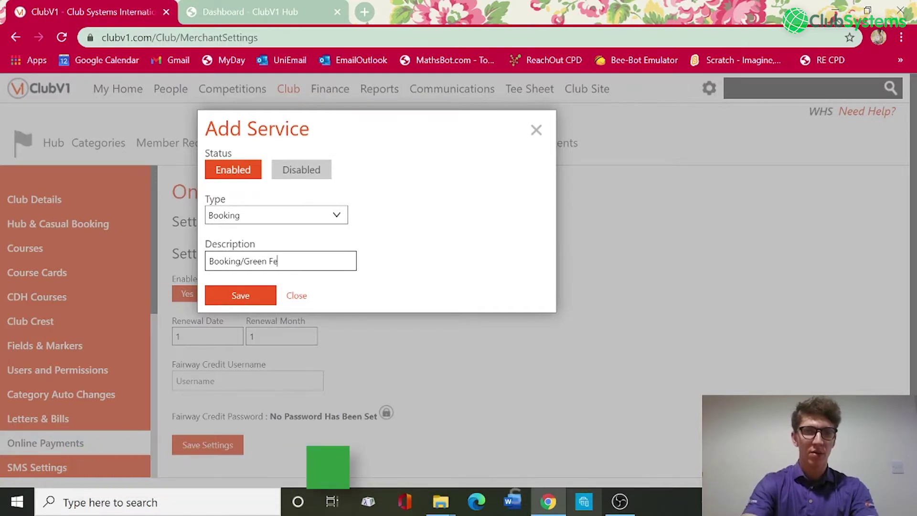
pyautogui.write('e')
# Save the Booking/Green Fee service, check the Services table, then show the add options.
pyautogui.click(246, 298)
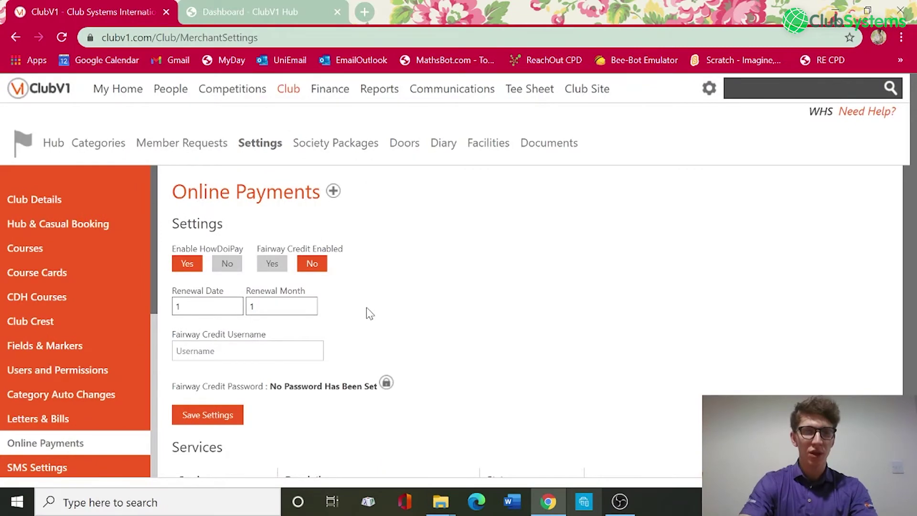
pyautogui.scroll(-1, 369, 312)
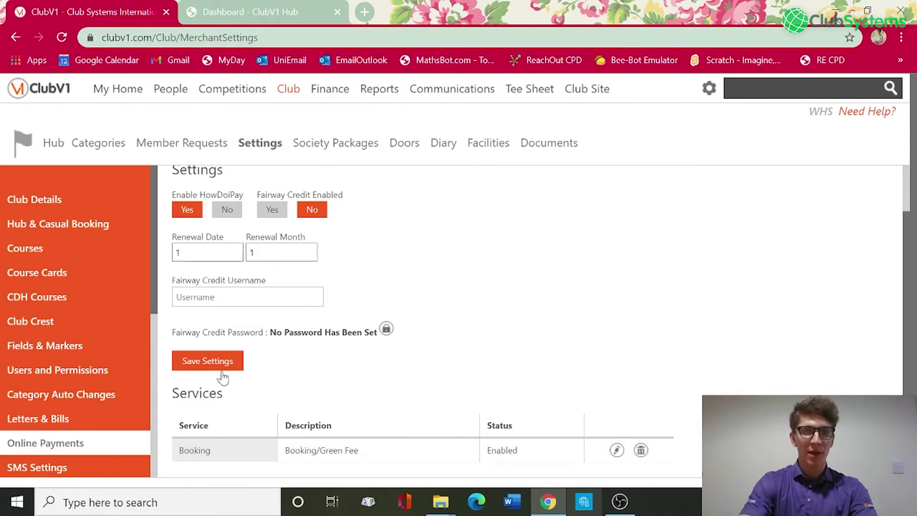
pyautogui.scroll(2, 350, 386)
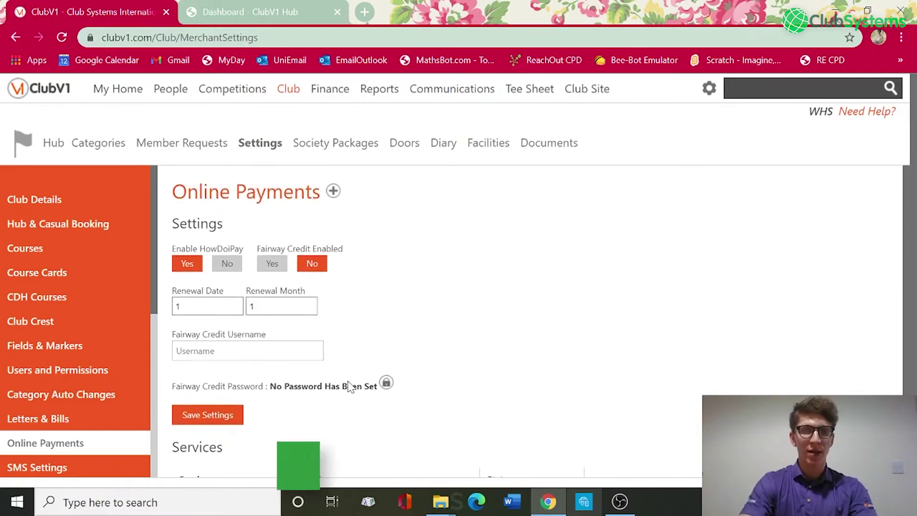
pyautogui.click(333, 191)
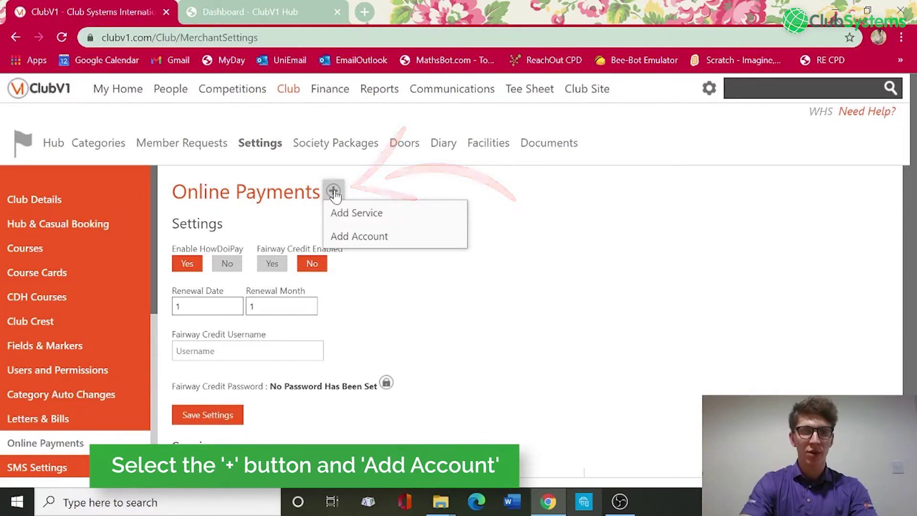
# Add and save a Live OB Payments account for the Booking service.
pyautogui.click(359, 238)
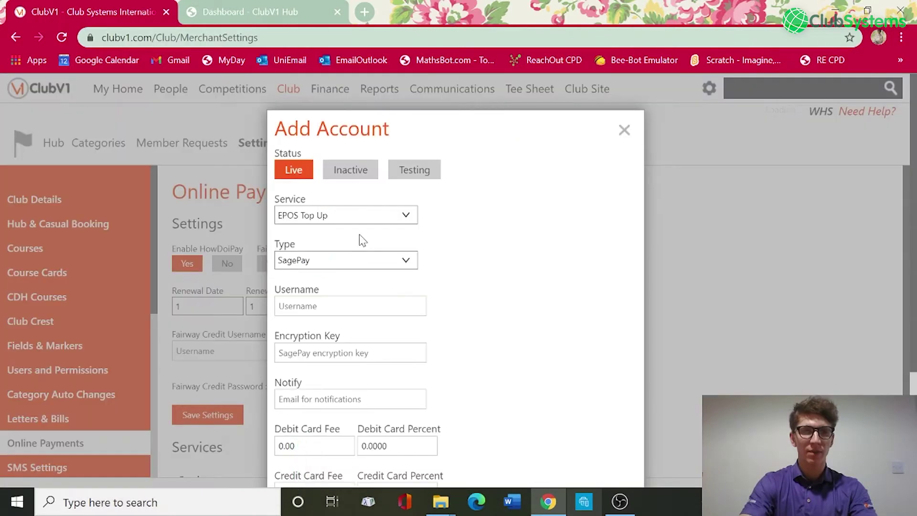
pyautogui.scroll(-1, 483, 281)
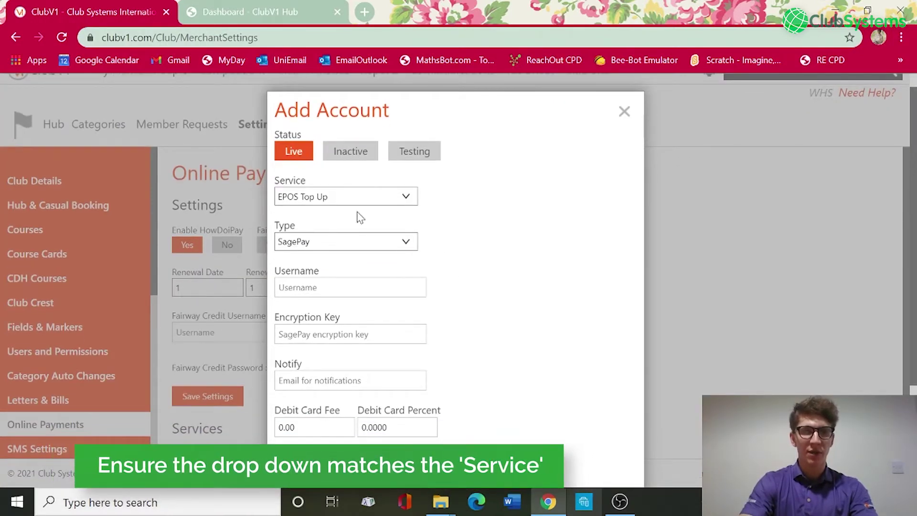
pyautogui.click(311, 203)
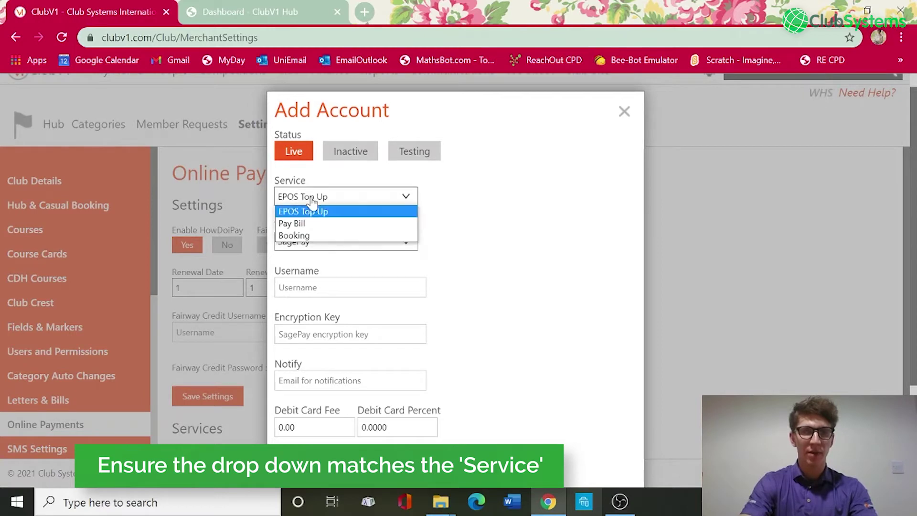
pyautogui.click(309, 235)
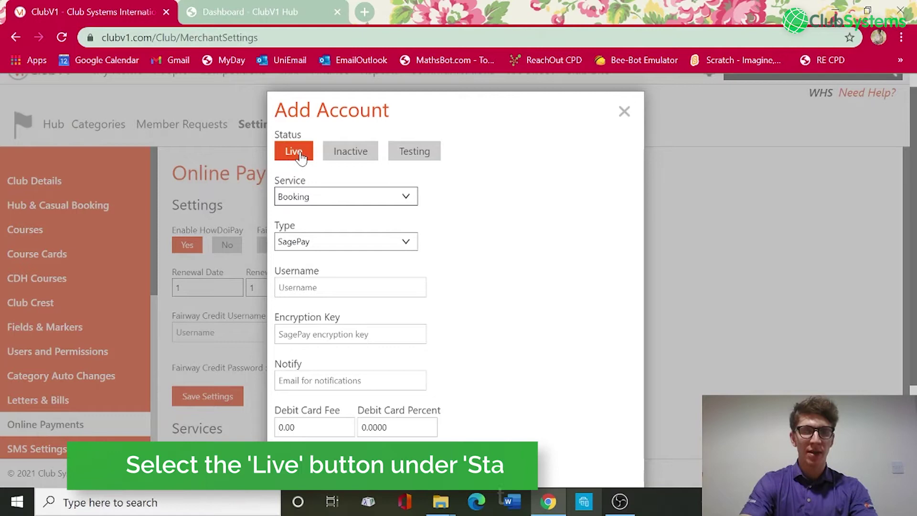
pyautogui.click(328, 243)
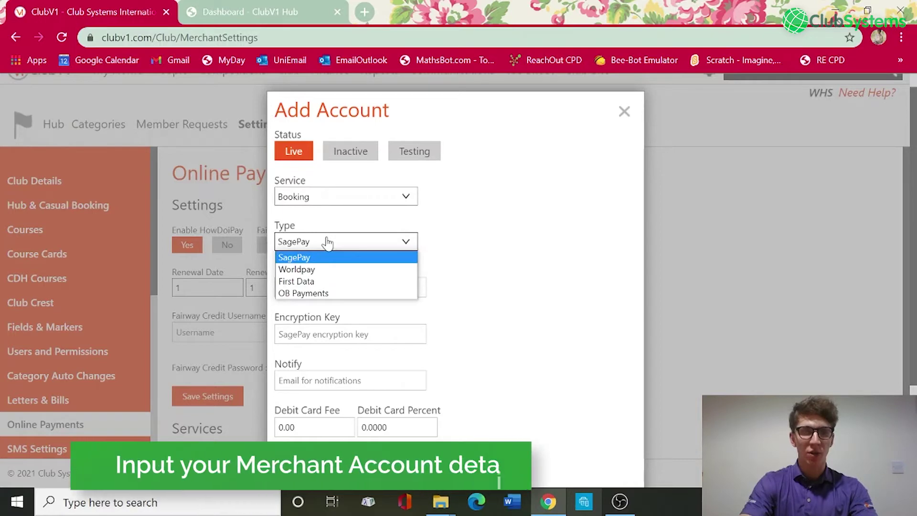
pyautogui.click(317, 293)
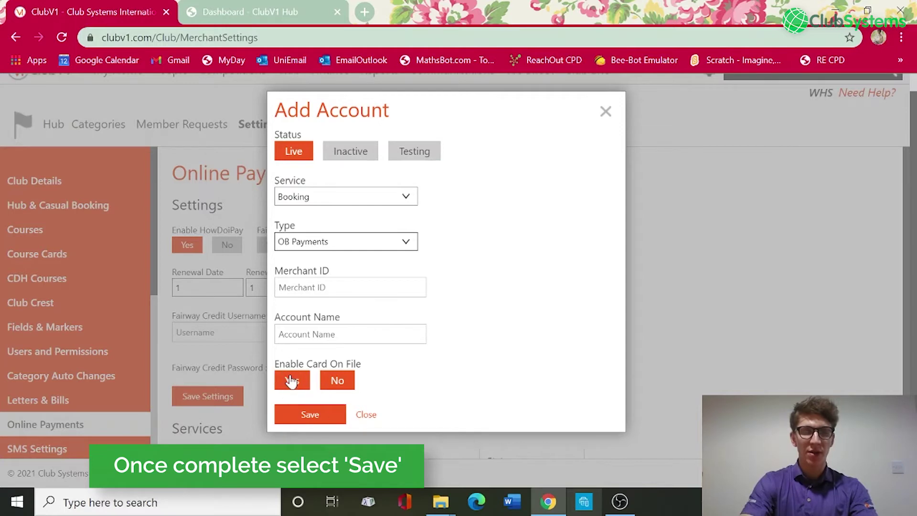
pyautogui.click(312, 411)
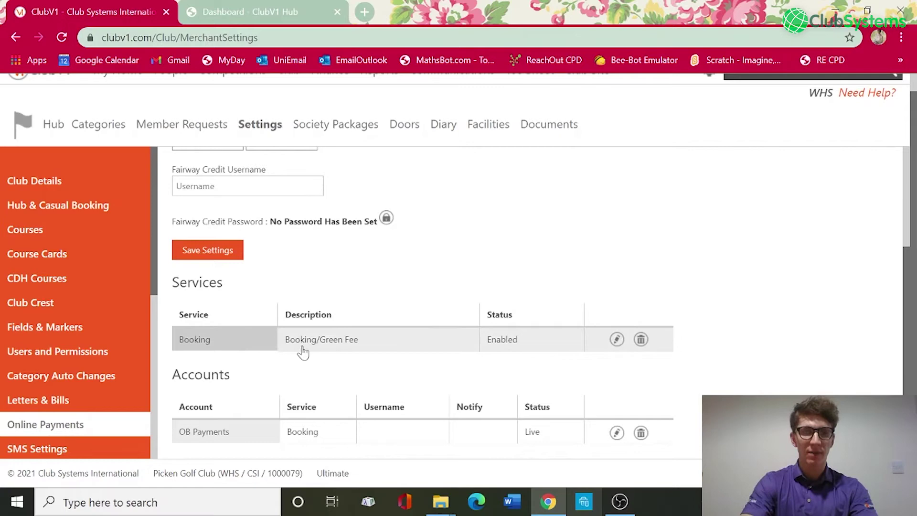
pyautogui.scroll(3, 303, 352)
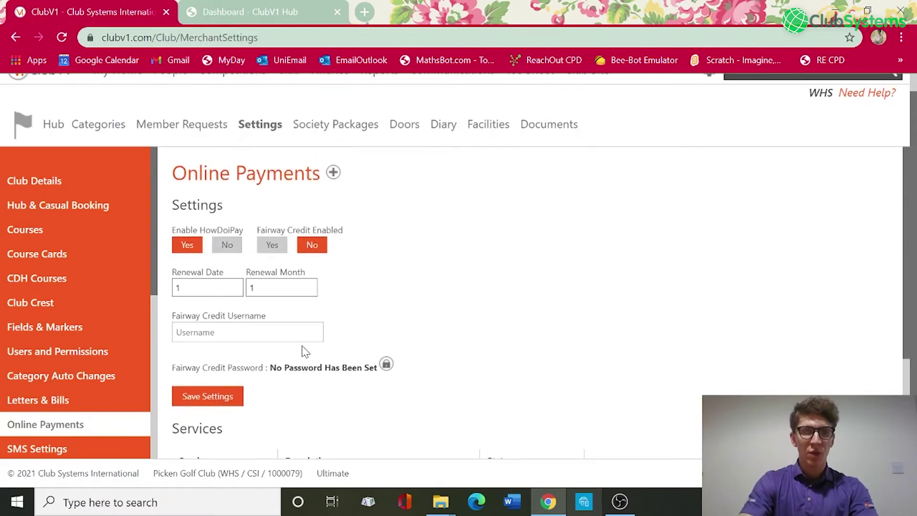
pyautogui.scroll(-3, 303, 353)
pyautogui.scroll(4, 385, 311)
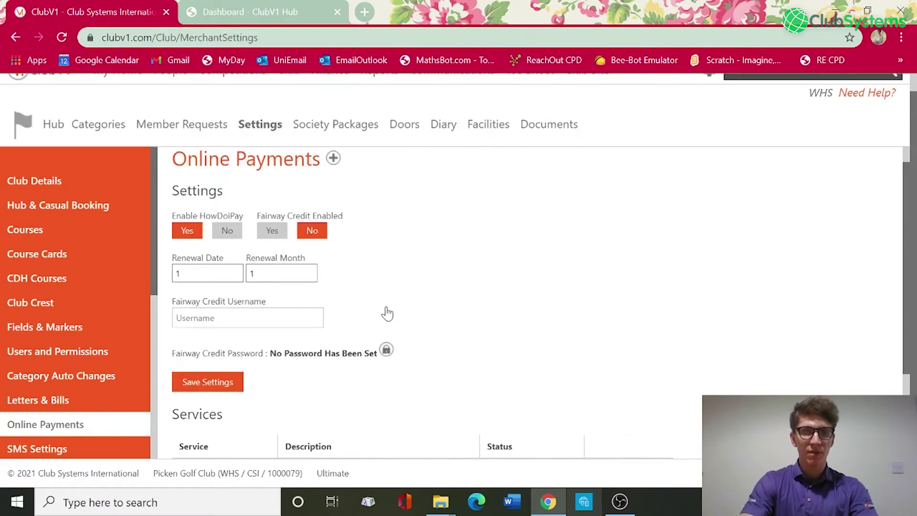
pyautogui.click(333, 191)
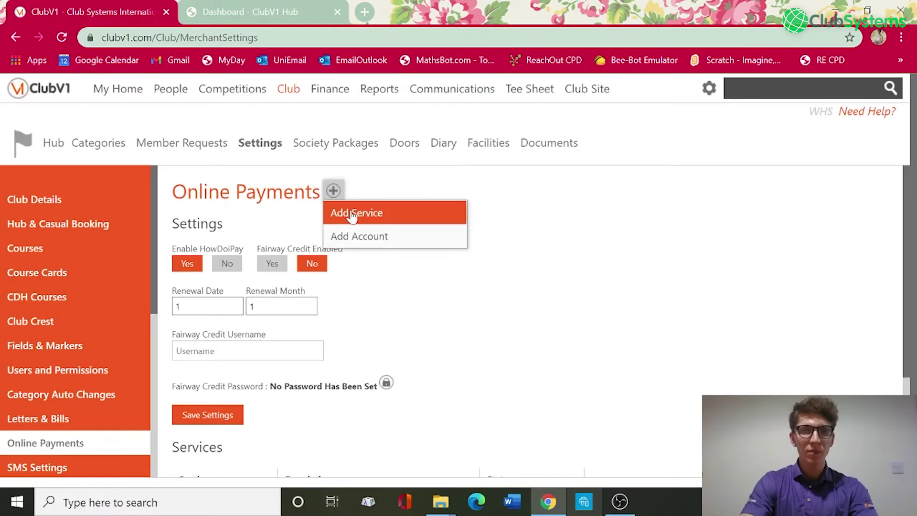
pyautogui.click(351, 213)
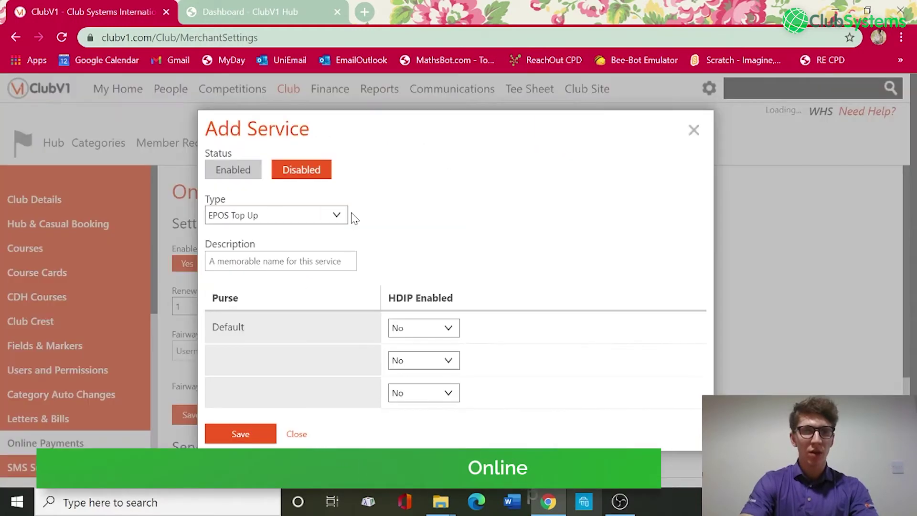
pyautogui.click(286, 223)
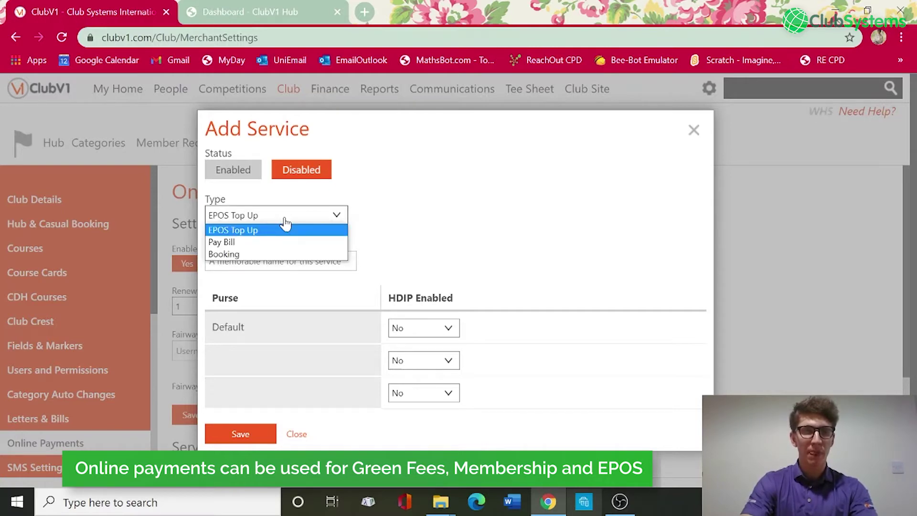
pyautogui.click(285, 222)
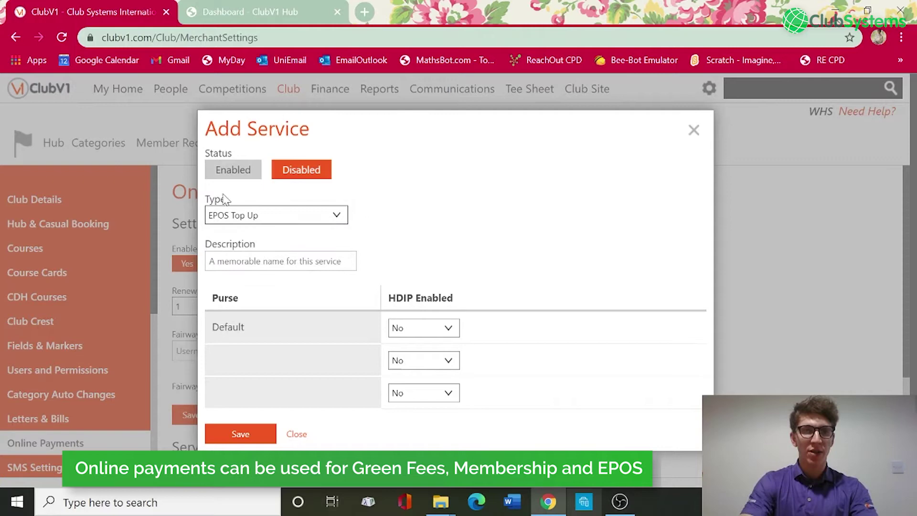
pyautogui.click(241, 222)
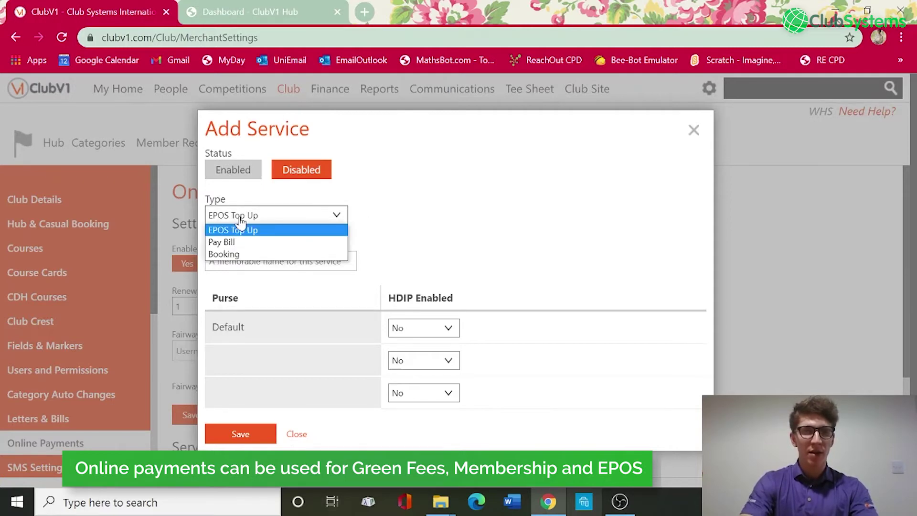
pyautogui.click(263, 243)
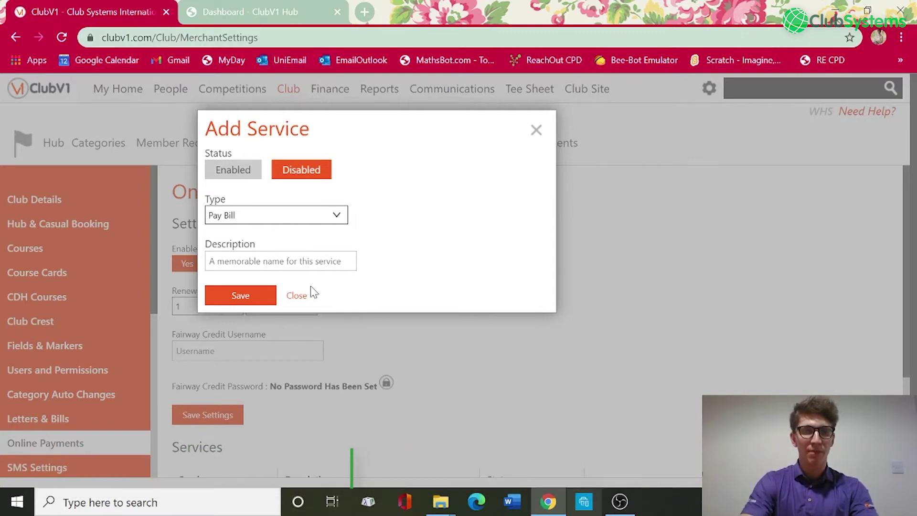
pyautogui.click(298, 296)
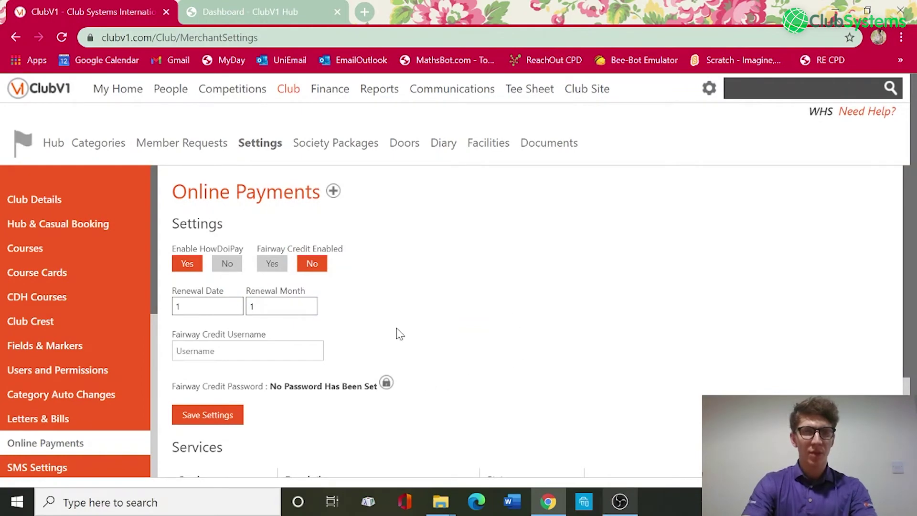
# In ClubV1 Hub, open the Membership account and view the £809.75 Annual Bill details.
pyautogui.click(258, 14)
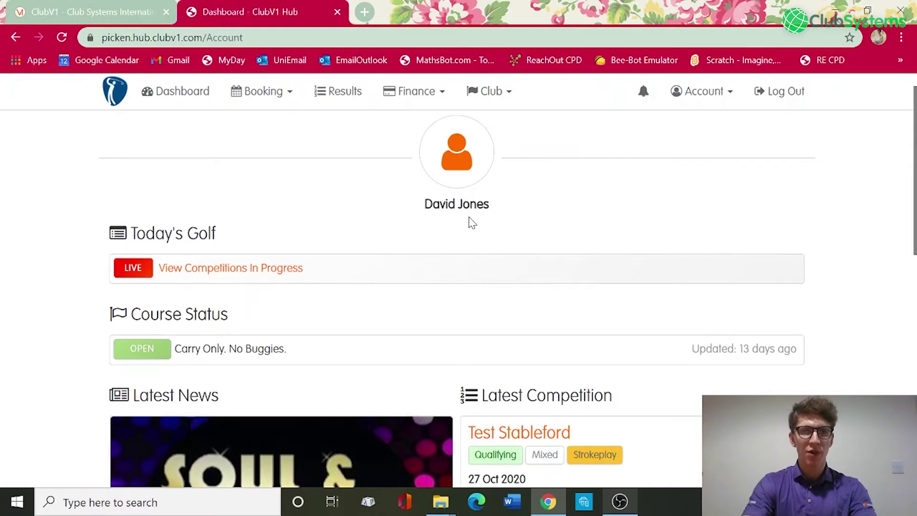
pyautogui.scroll(-8, 471, 222)
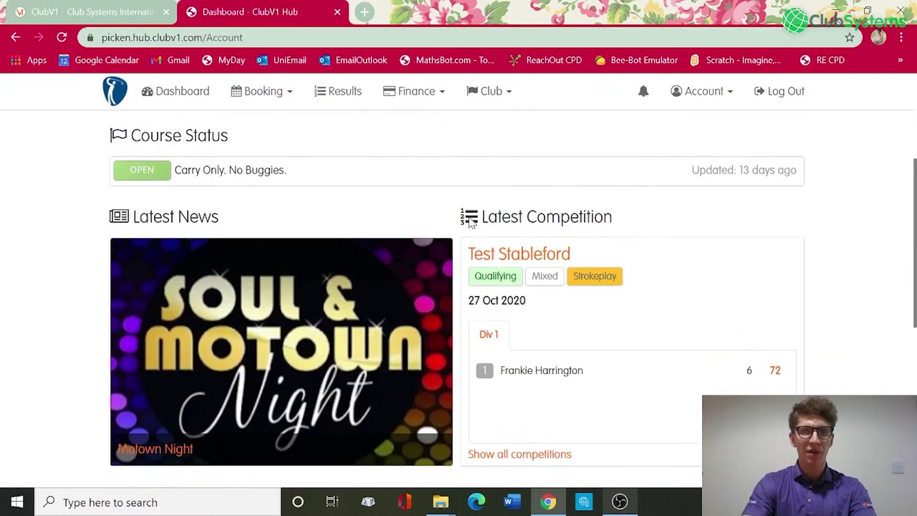
pyautogui.scroll(-4, 470, 222)
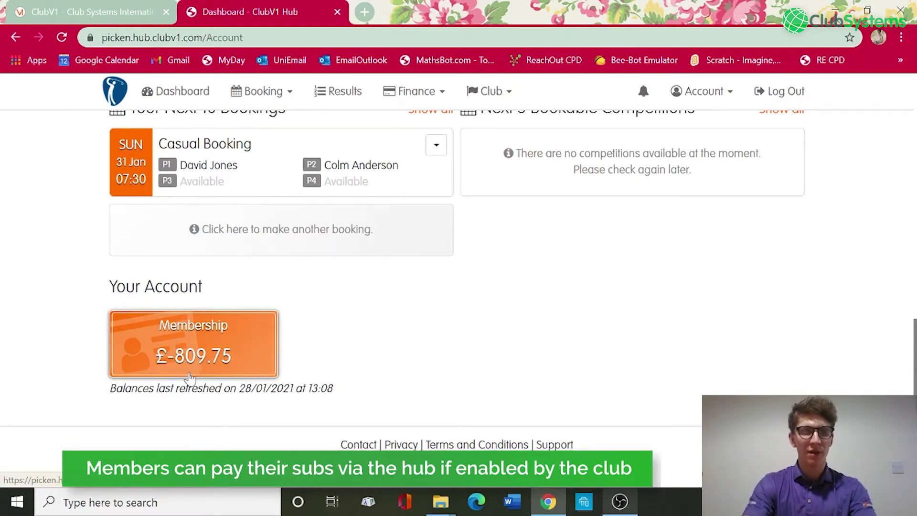
pyautogui.click(182, 353)
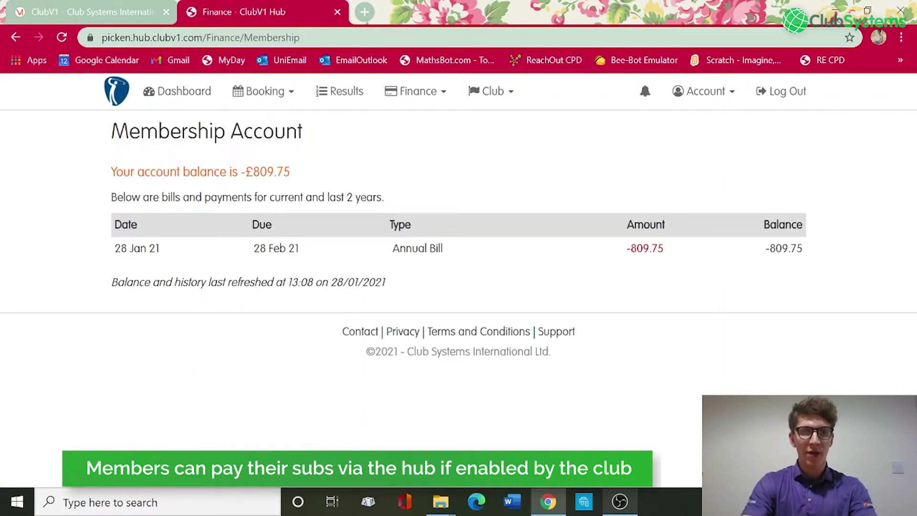
pyautogui.click(435, 254)
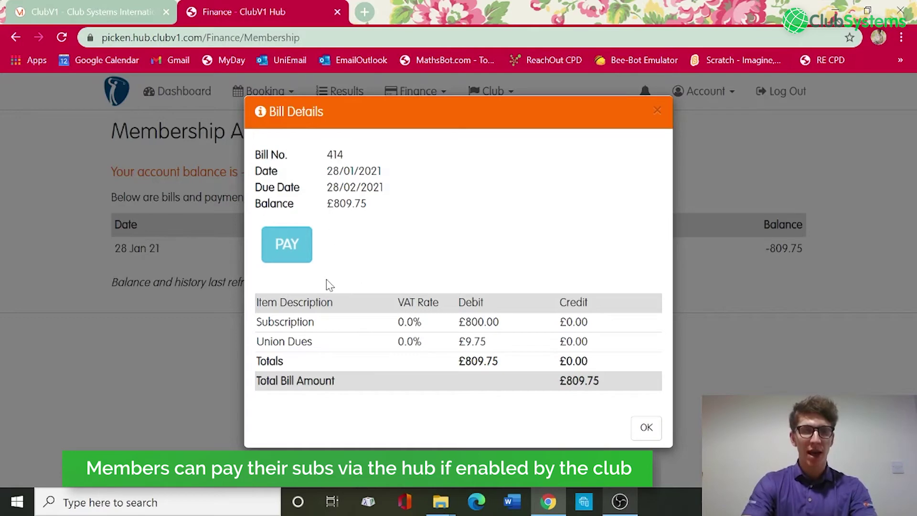
# Open the HowDoiPay payment page for the £809.75 bill and scroll through it.
pyautogui.click(284, 240)
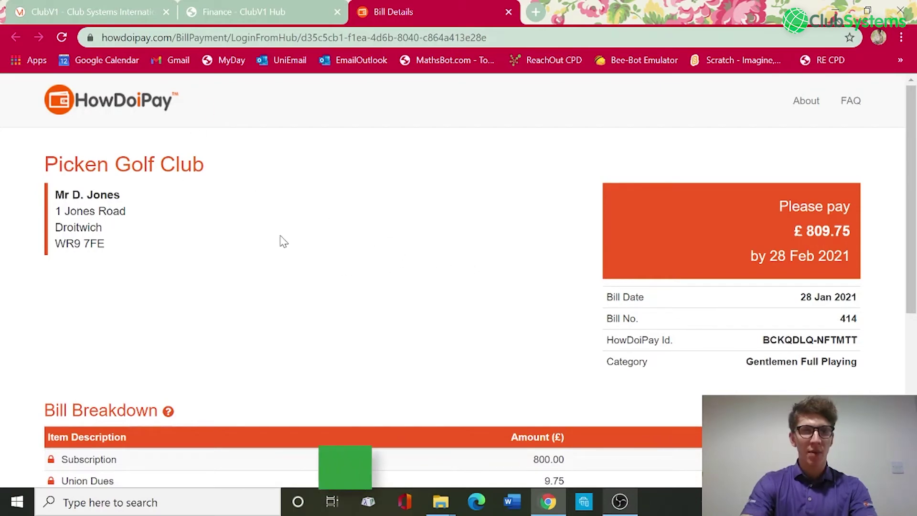
pyautogui.scroll(-6, 284, 242)
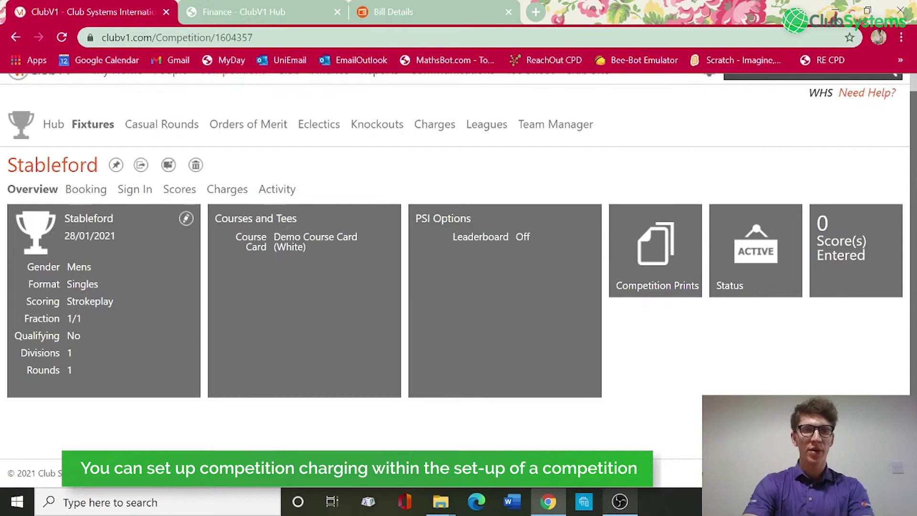
# Open the Stableford competition wizard and enable competition charging.
pyautogui.click(186, 218)
pyautogui.scroll(-1, 179, 321)
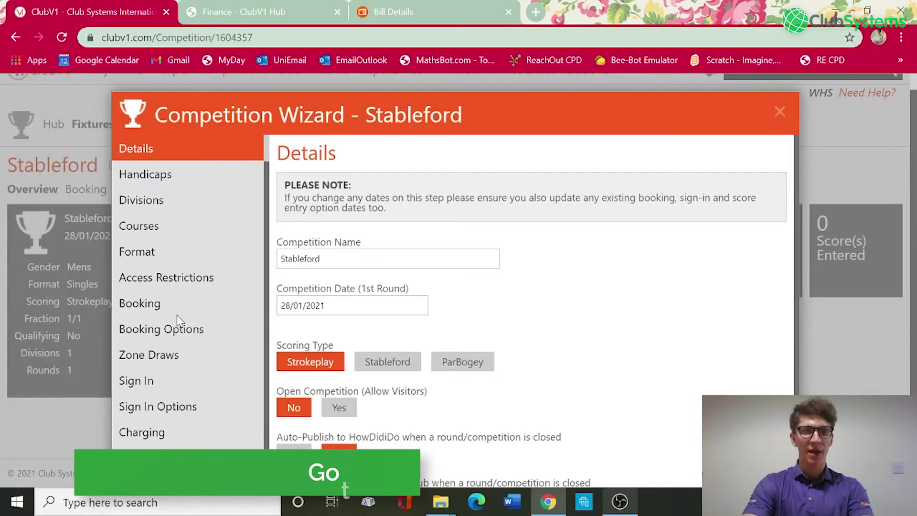
pyautogui.click(142, 433)
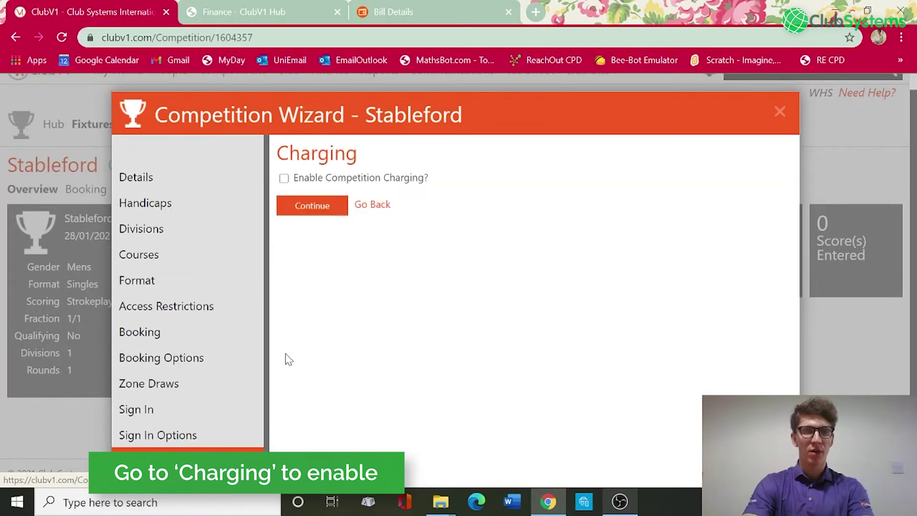
pyautogui.click(285, 179)
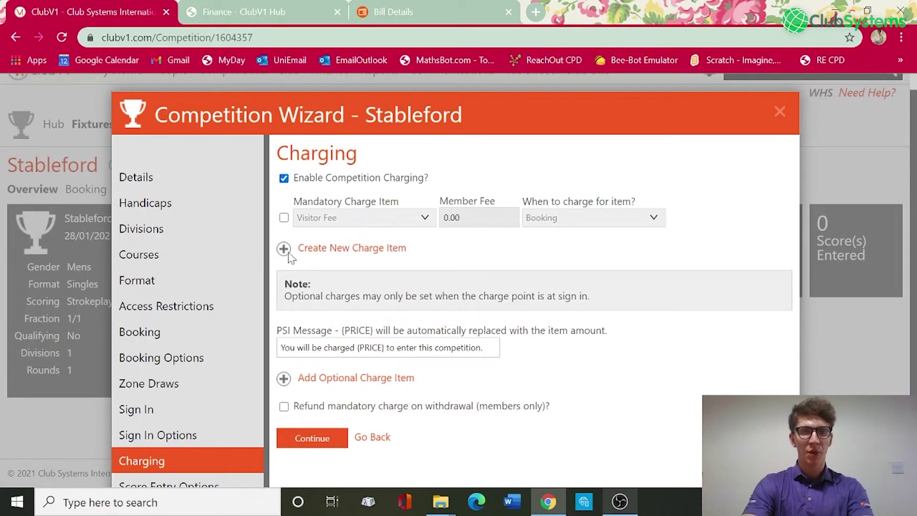
# Make the mandatory charge an Entry Fee of 3.00, taken at Booking.
pyautogui.click(284, 218)
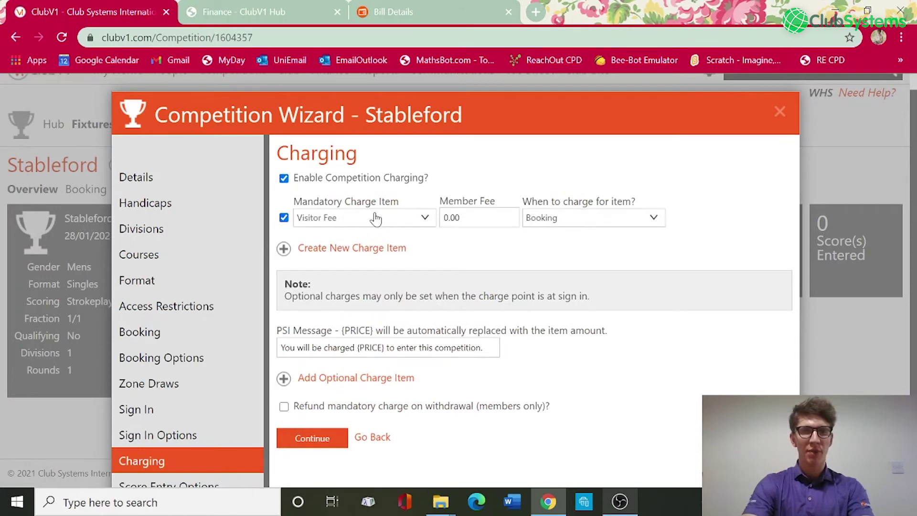
pyautogui.click(376, 218)
pyautogui.click(375, 243)
pyautogui.press('Tab')
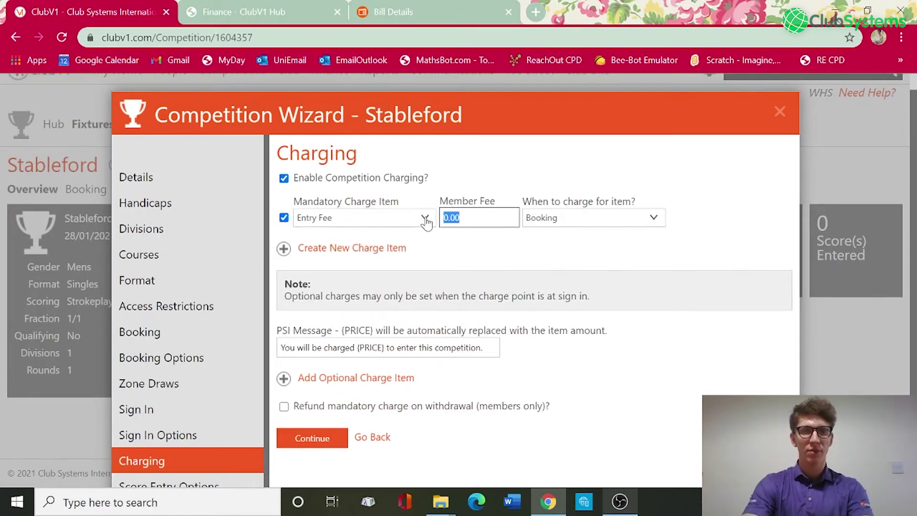
pyautogui.write('3.00')
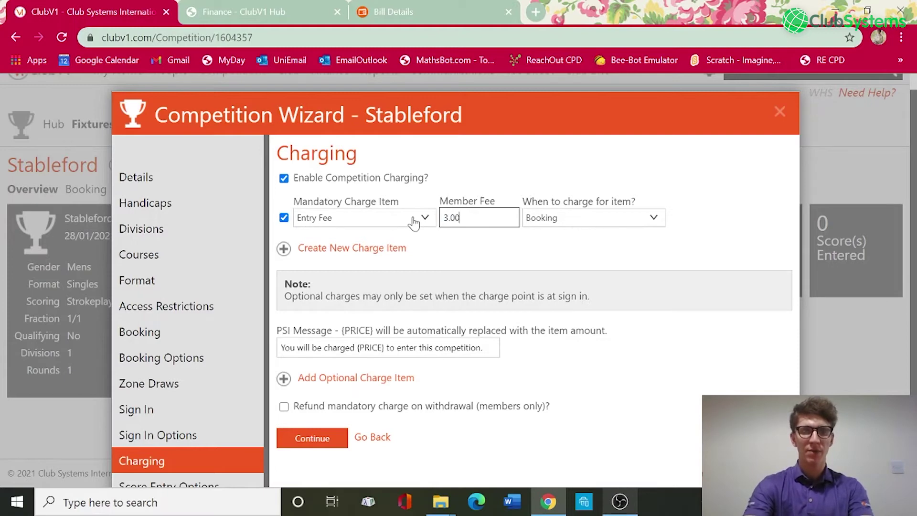
pyautogui.click(488, 267)
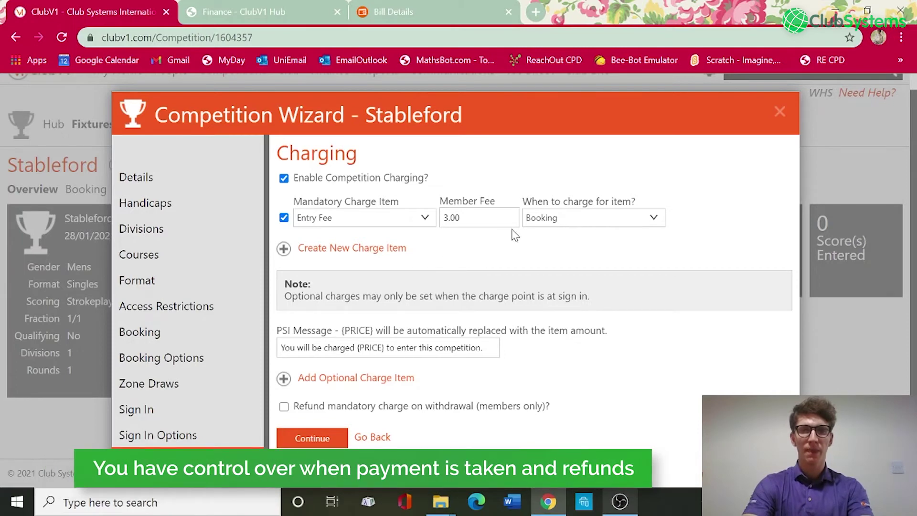
pyautogui.click(554, 222)
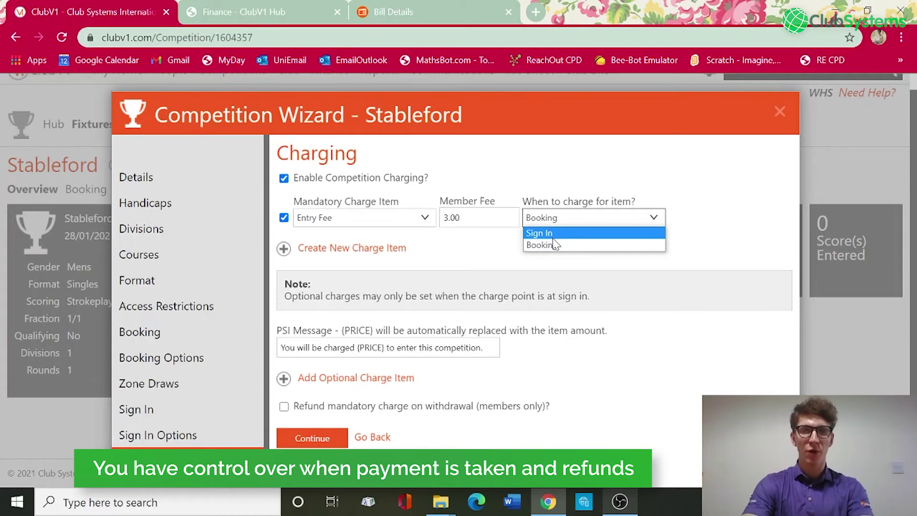
pyautogui.click(562, 225)
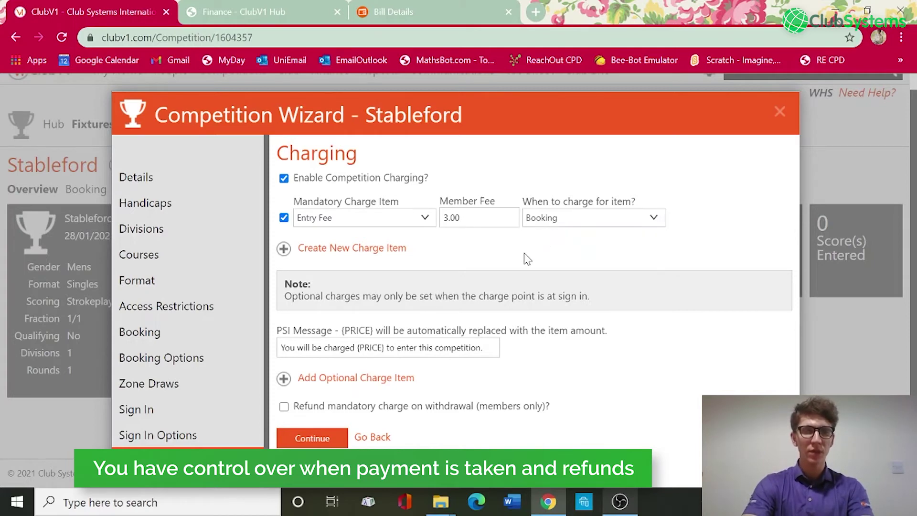
pyautogui.scroll(-1, 523, 259)
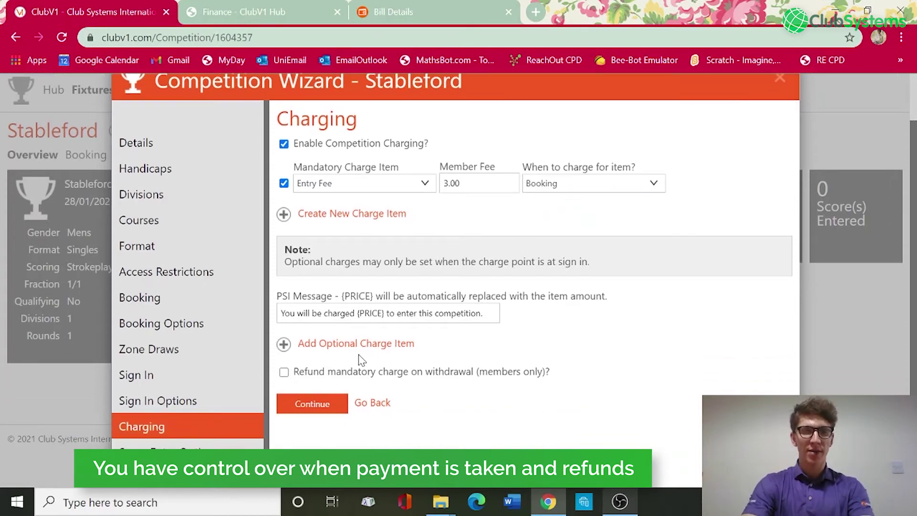
# Add a Twos Sweep optional charge with a 1.50 fee.
pyautogui.click(385, 354)
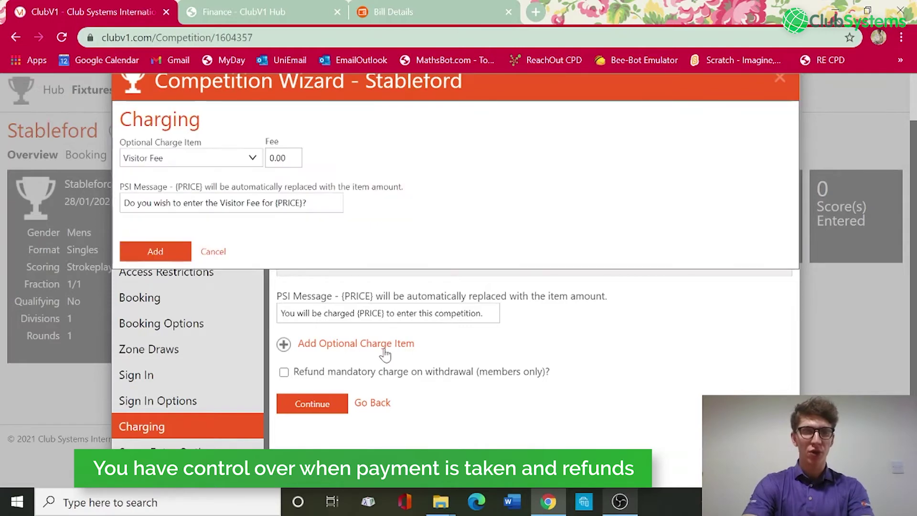
pyautogui.click(204, 162)
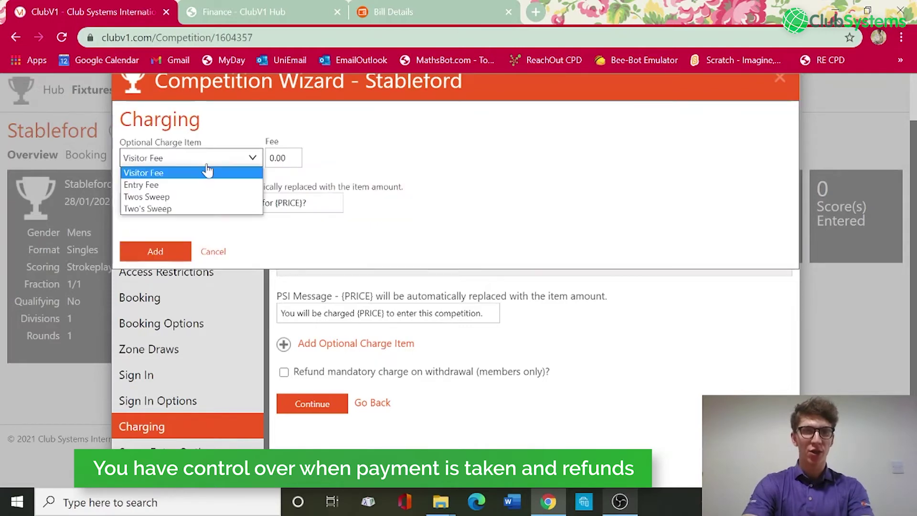
pyautogui.click(204, 196)
pyautogui.press('Tab')
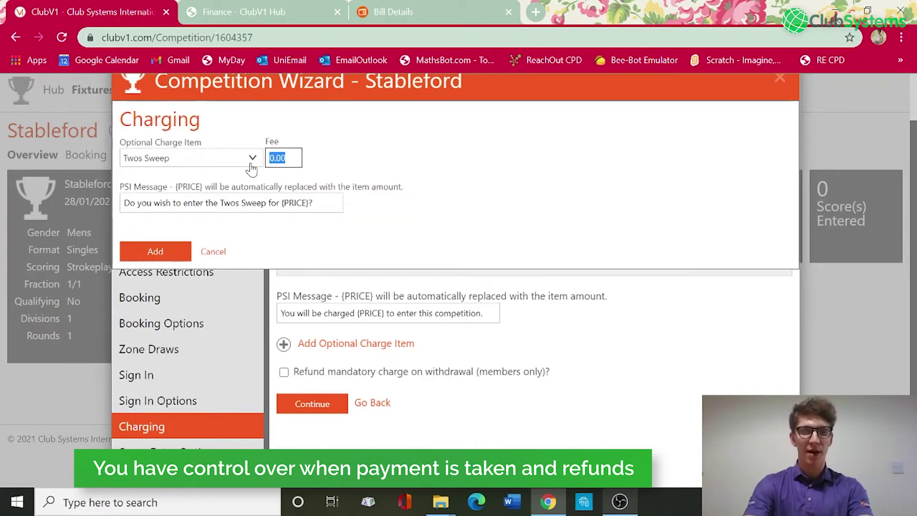
pyautogui.write('1.50')
pyautogui.click(177, 250)
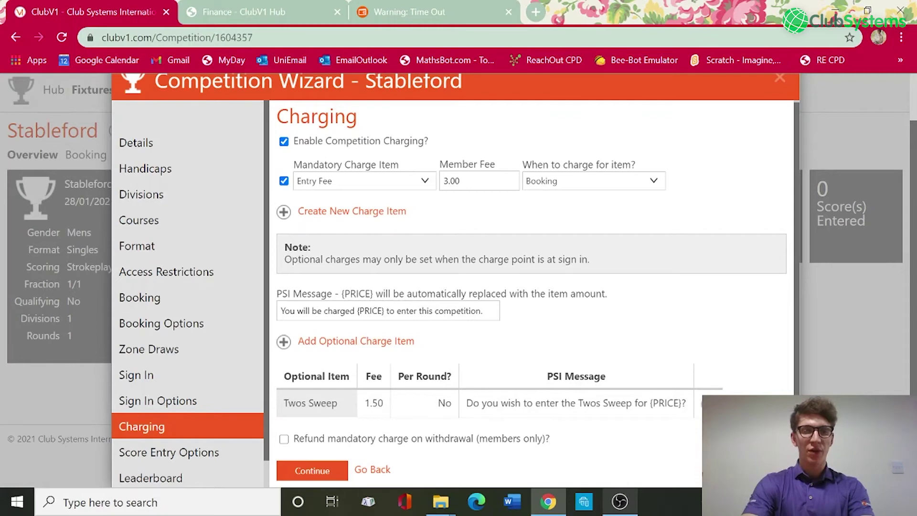
# Enable refunding the mandatory charge when a member withdraws.
pyautogui.click(285, 439)
pyautogui.scroll(-1, 359, 402)
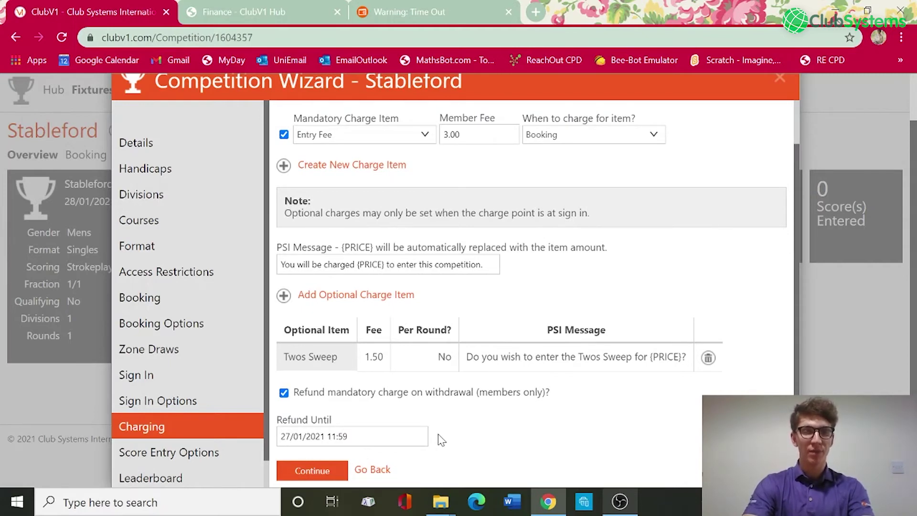
pyautogui.scroll(1, 537, 290)
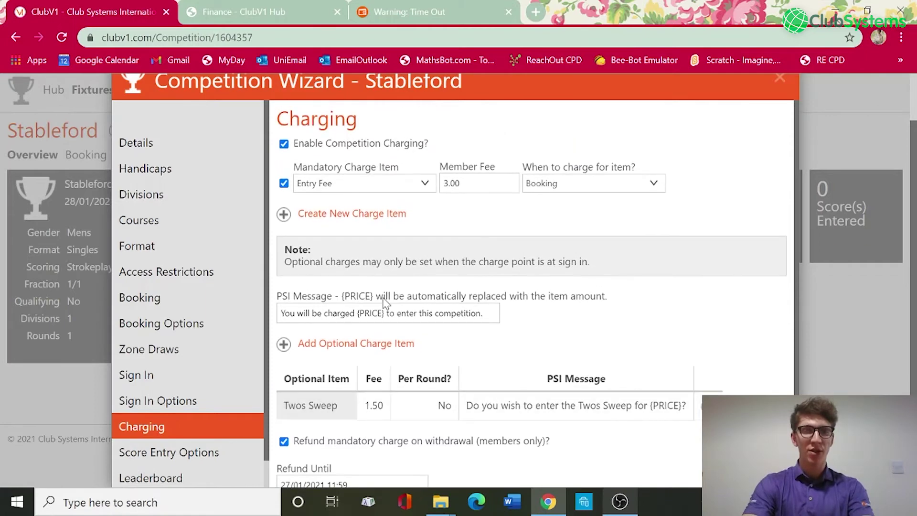
pyautogui.scroll(1, 384, 302)
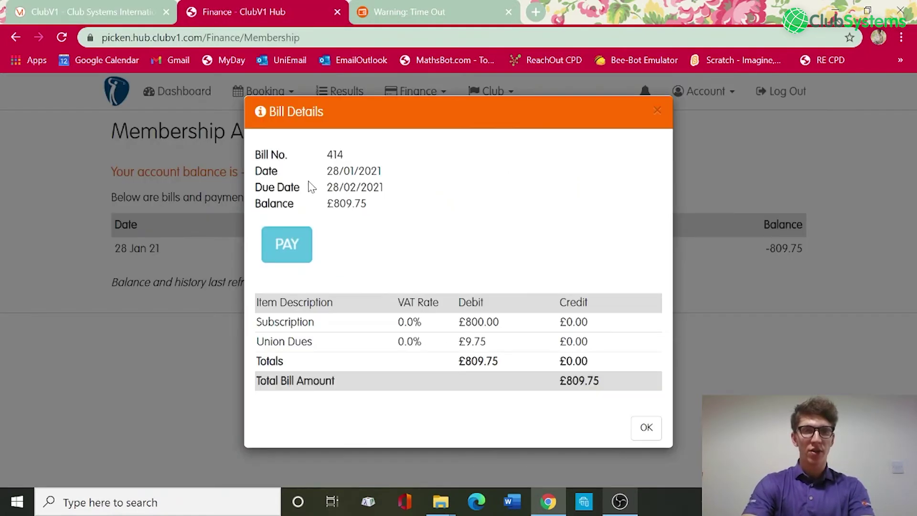
# Close the bill details, review Your Account balances, then return to ClubV1's HowDidiDo settings.
pyautogui.click(268, 11)
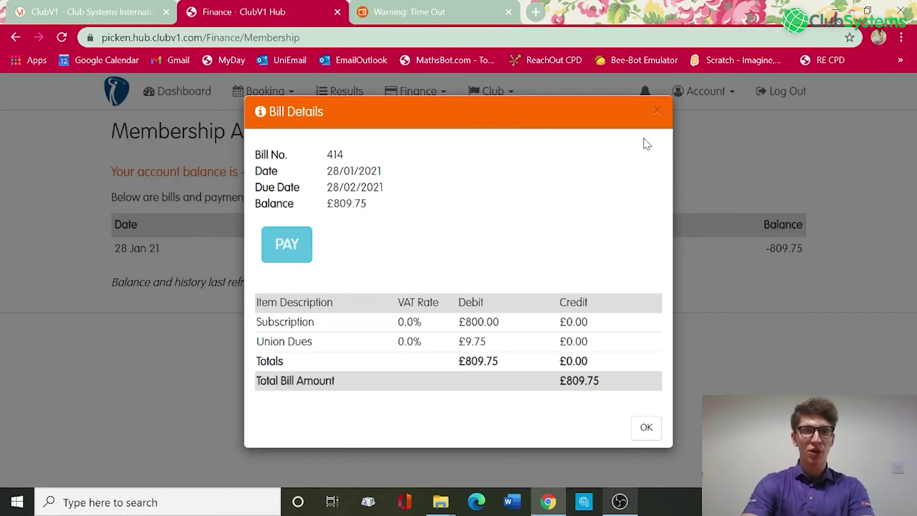
pyautogui.click(658, 110)
pyautogui.click(188, 94)
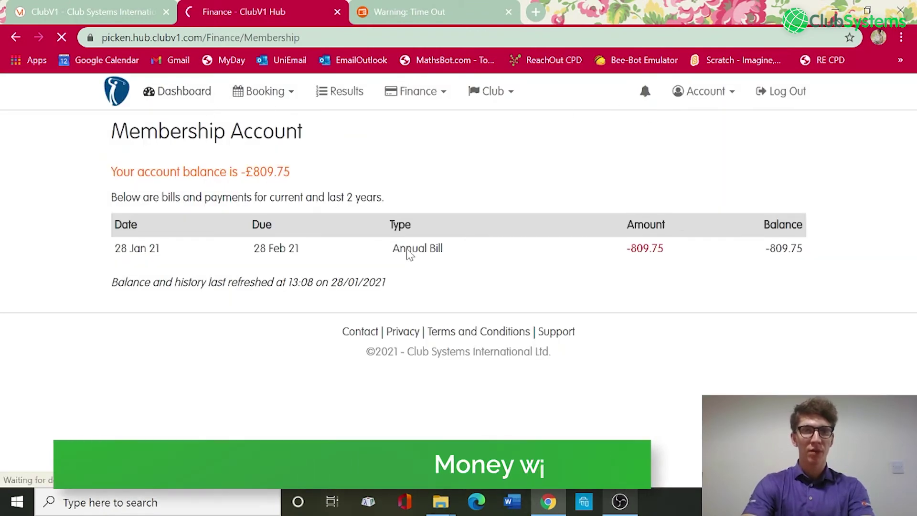
pyautogui.scroll(-3, 487, 285)
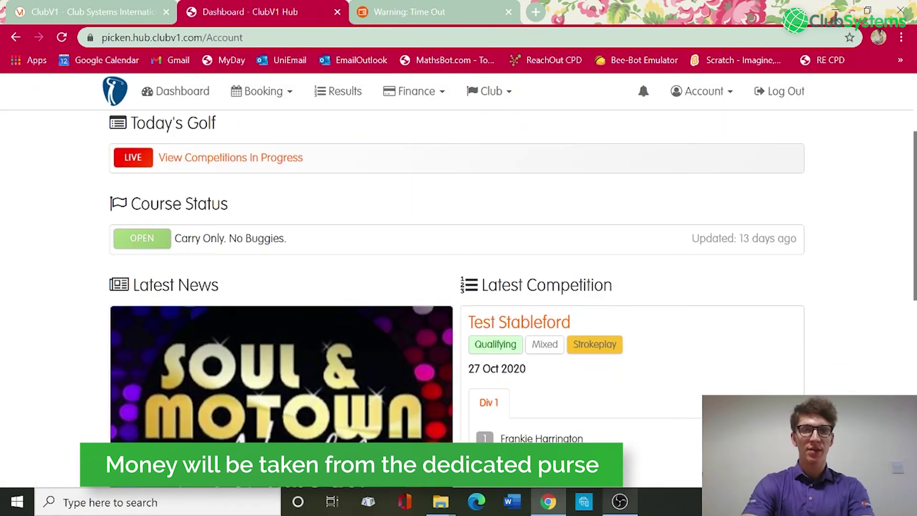
pyautogui.scroll(-9, 434, 244)
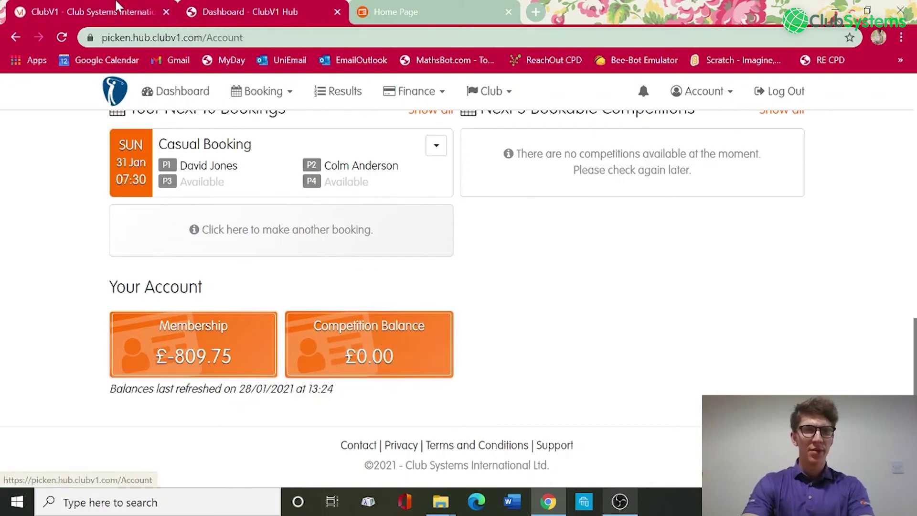
pyautogui.click(96, 11)
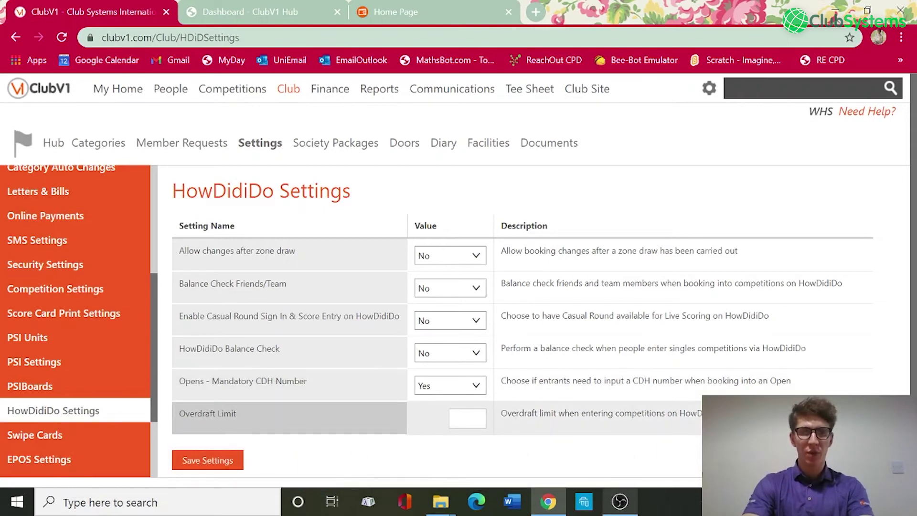
# Give HowDidiDo a 5.00 competition overdraft limit, set Balance Check to Yes, and save the settings.
pyautogui.click(467, 419)
pyautogui.write('5.00')
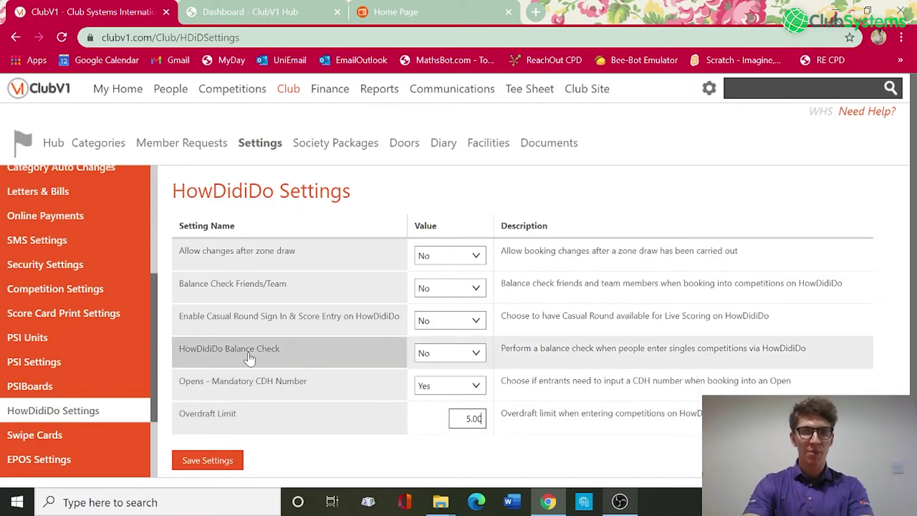
pyautogui.click(452, 356)
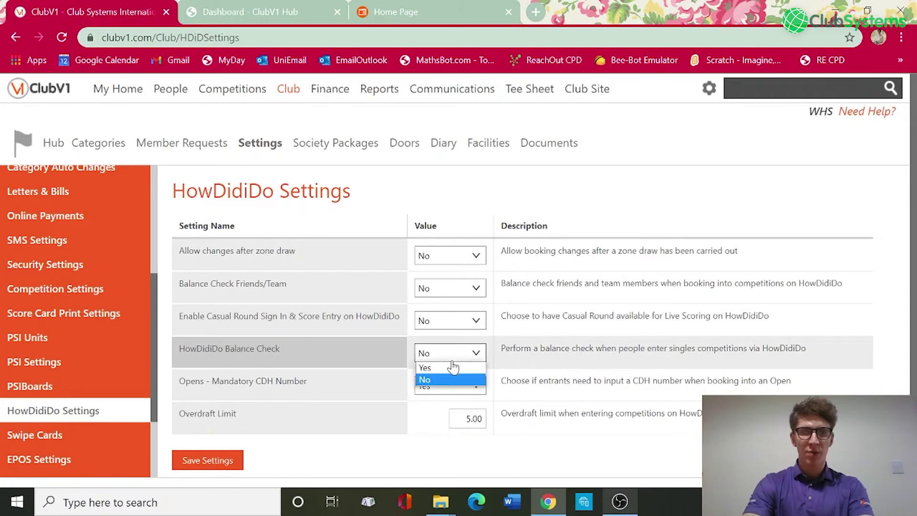
pyautogui.click(451, 377)
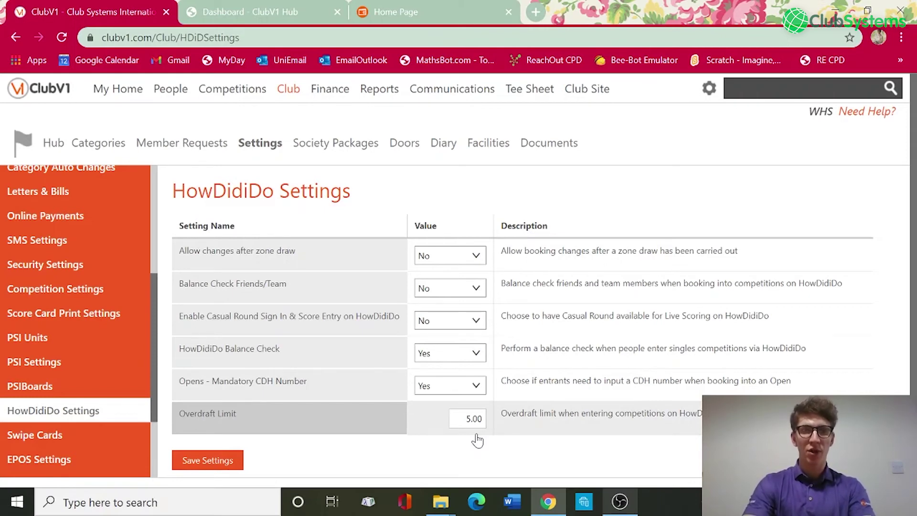
pyautogui.scroll(-1, 477, 441)
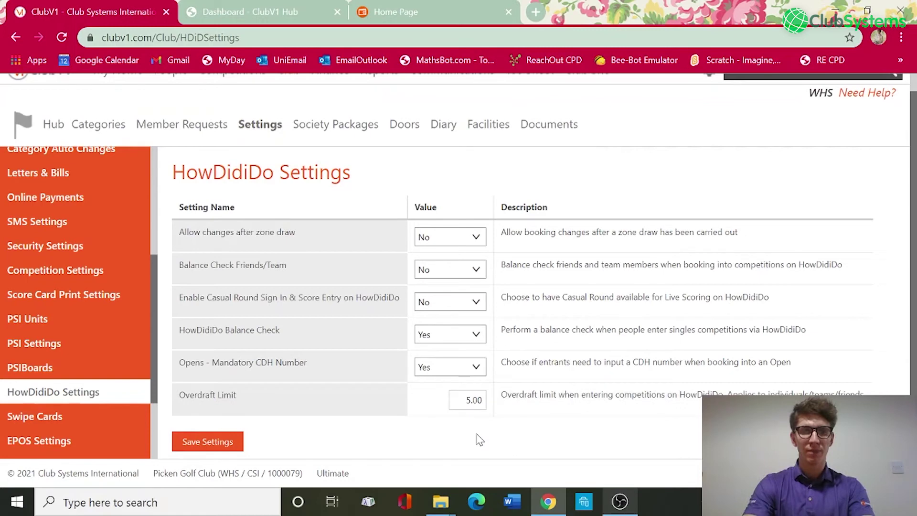
pyautogui.click(208, 443)
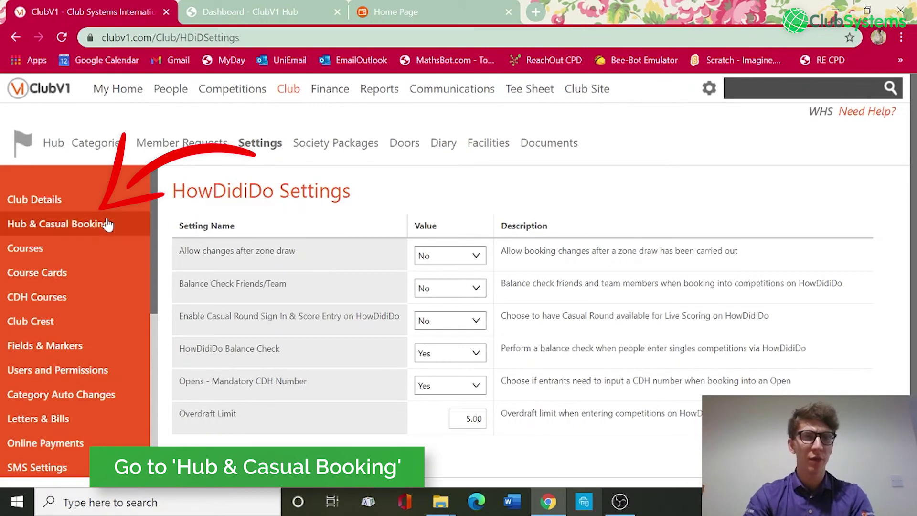
# Go to Hub & Casual Booking and choose the General page from the Hub settings list.
pyautogui.click(33, 232)
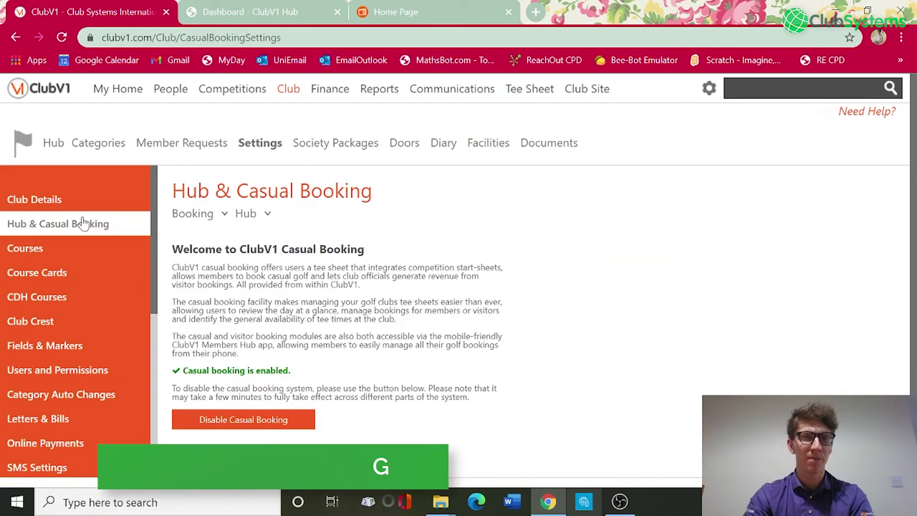
pyautogui.click(255, 216)
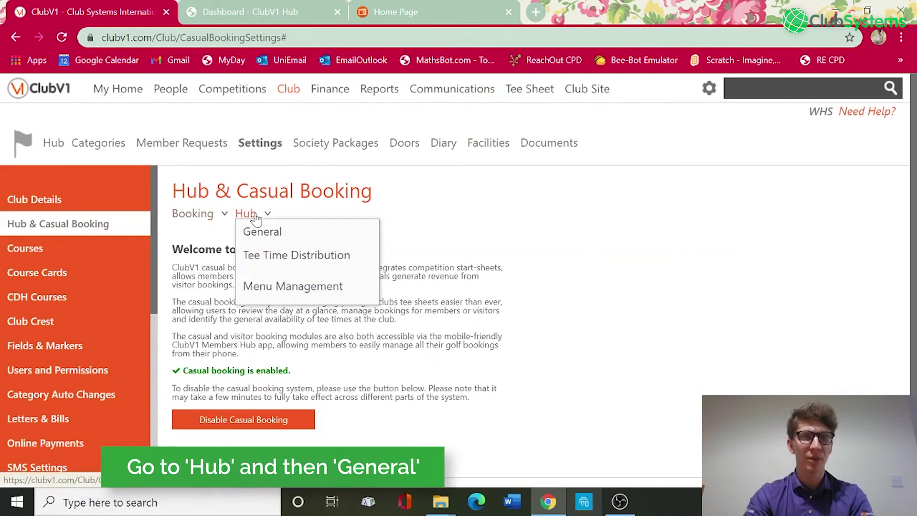
pyautogui.click(274, 239)
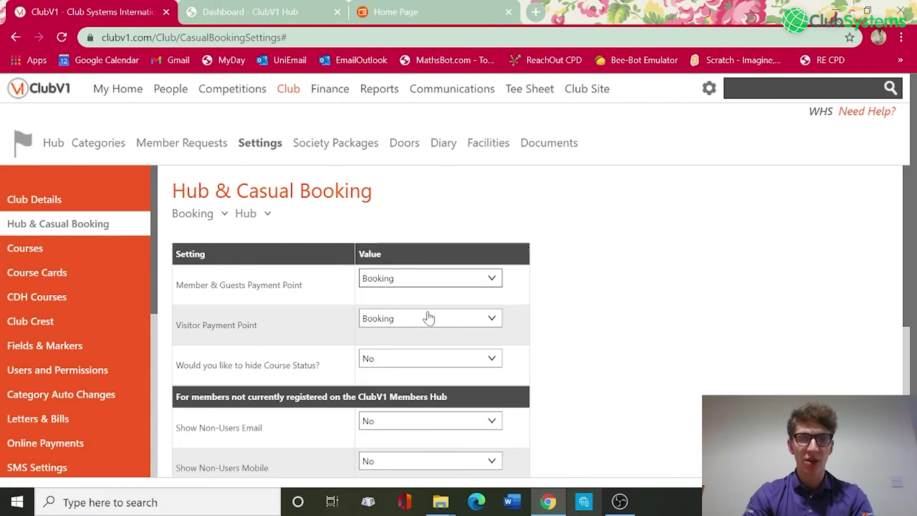
pyautogui.click(377, 282)
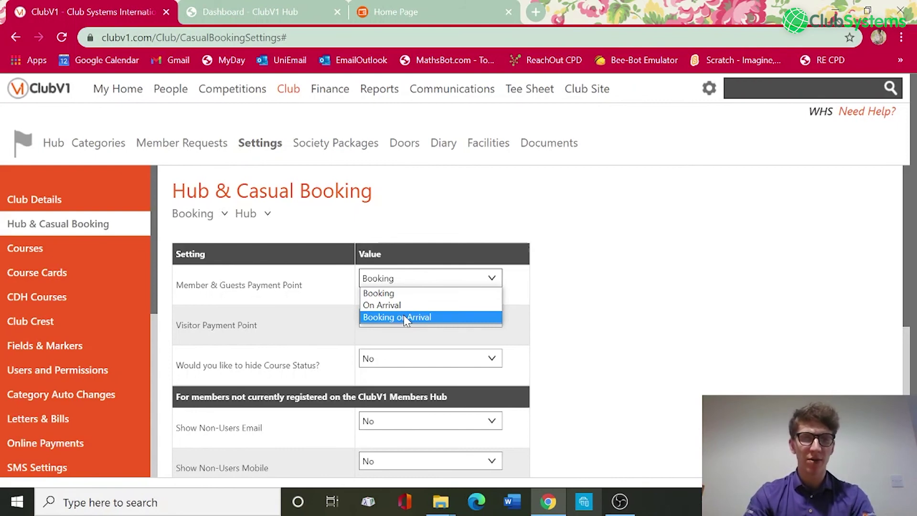
pyautogui.click(405, 283)
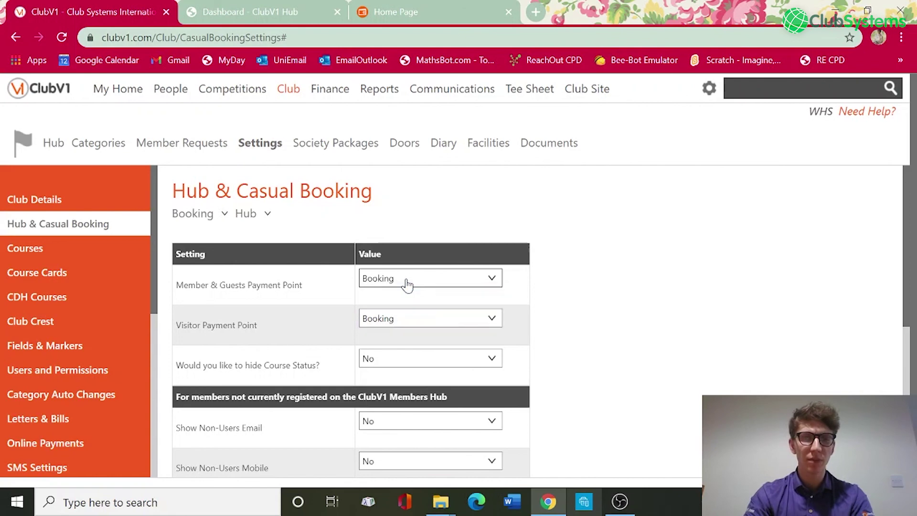
pyautogui.scroll(-6, 409, 330)
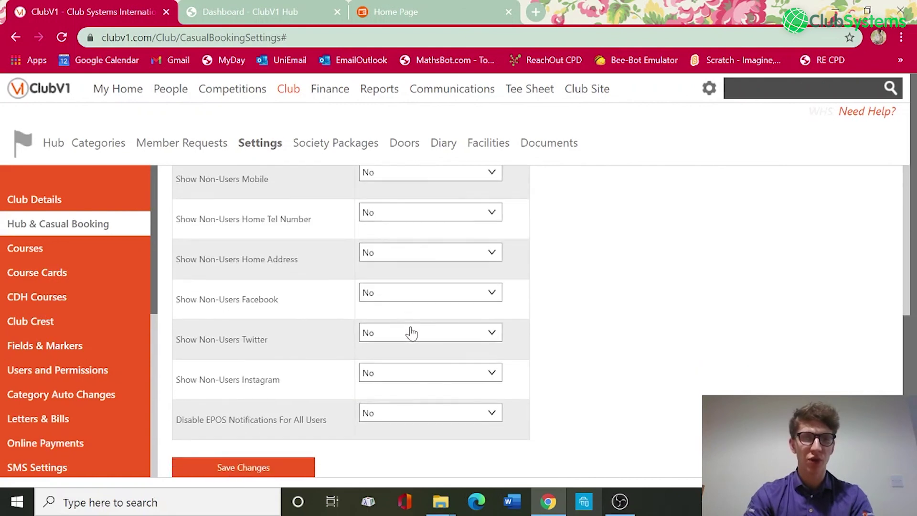
pyautogui.scroll(6, 354, 283)
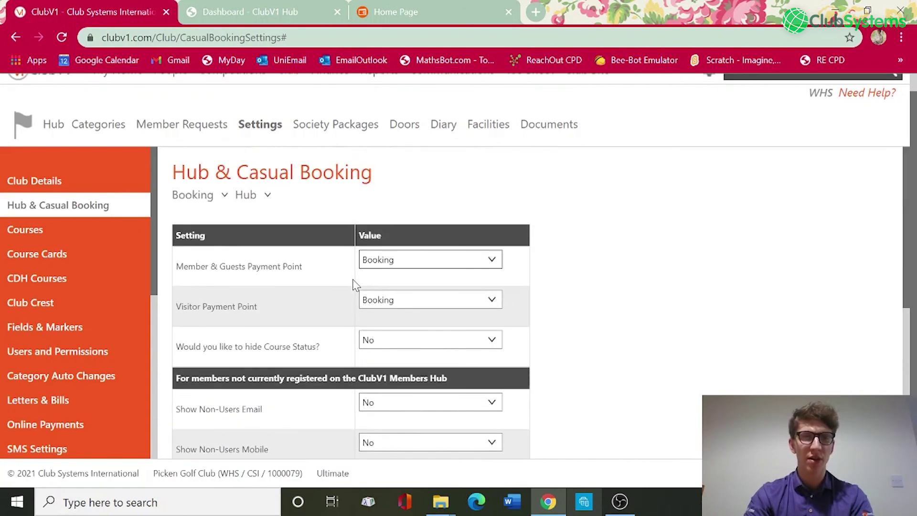